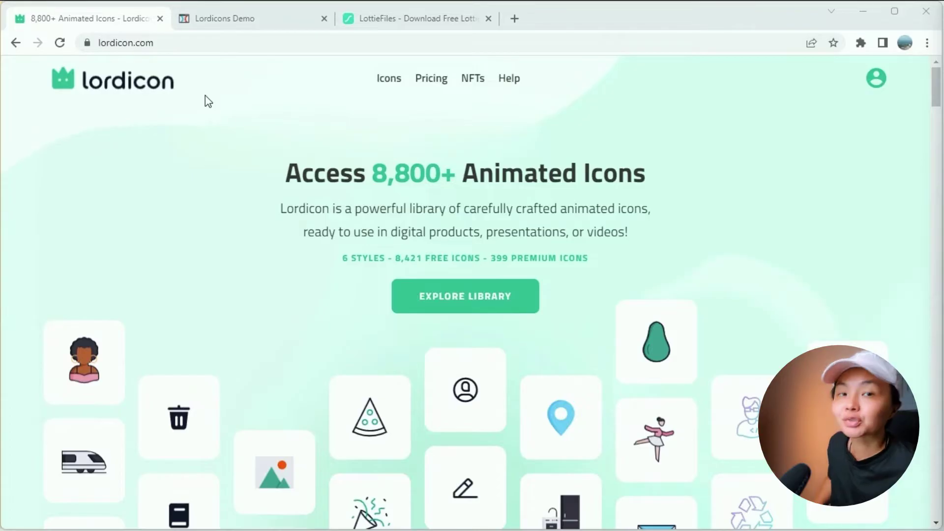
- Go to lordicon.com and scroll through the Wired, System and Select. Edit. Apply. sections to the download formats
{"action": "left_click", "coordinate": [184, 38]}
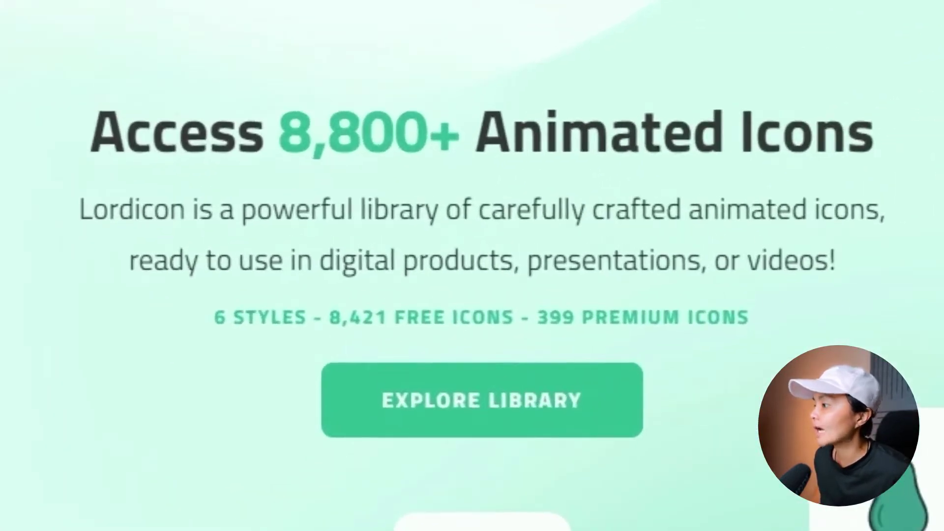
{"action": "scroll", "coordinate": [816, 261], "scroll_direction": "down", "scroll_amount": 10}
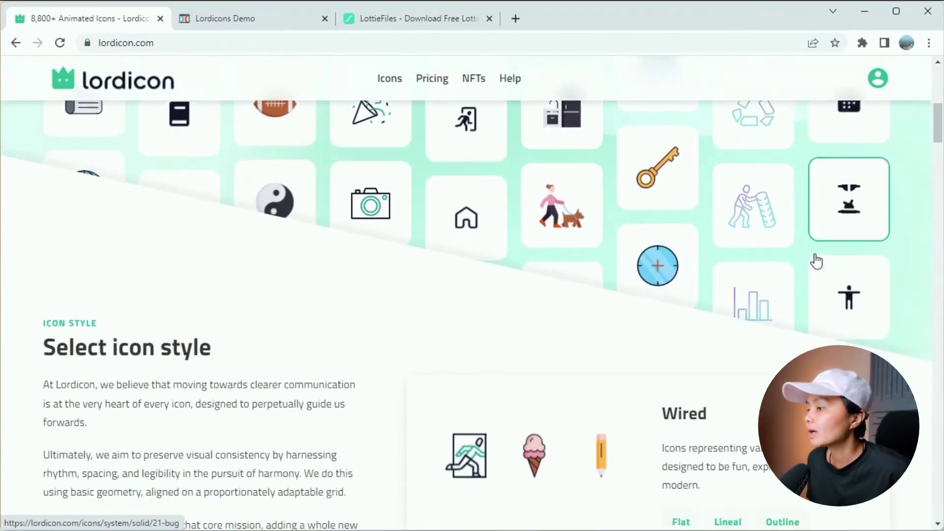
{"action": "scroll", "coordinate": [816, 260], "scroll_direction": "down", "scroll_amount": 5}
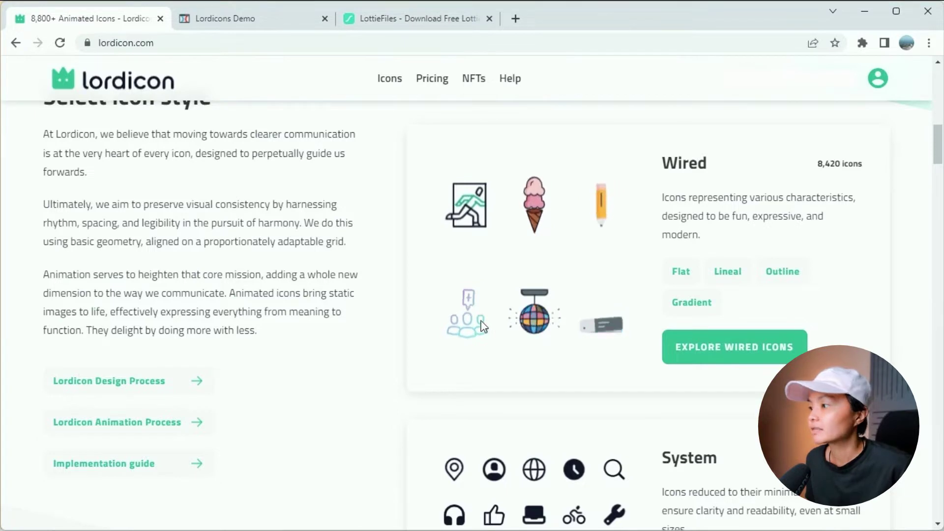
{"action": "scroll", "coordinate": [627, 398], "scroll_direction": "down", "scroll_amount": 3}
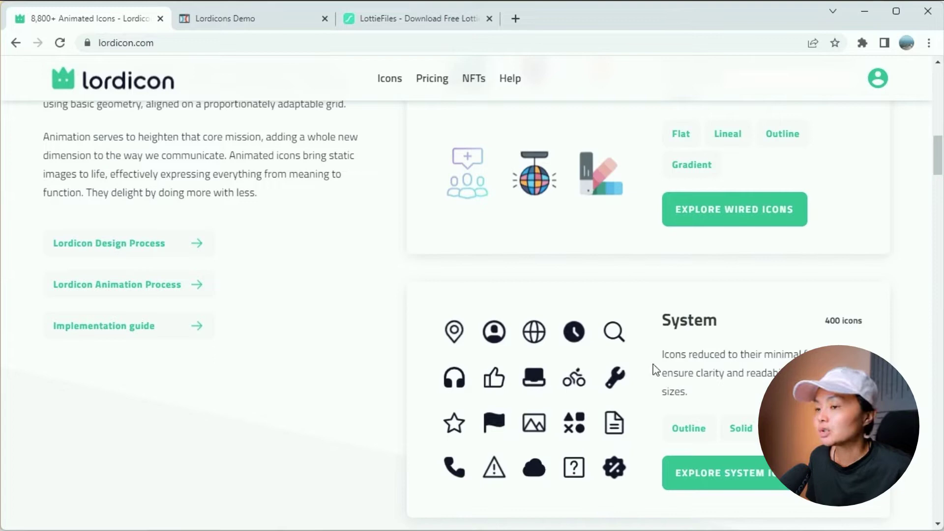
{"action": "scroll", "coordinate": [485, 312], "scroll_direction": "down", "scroll_amount": 7}
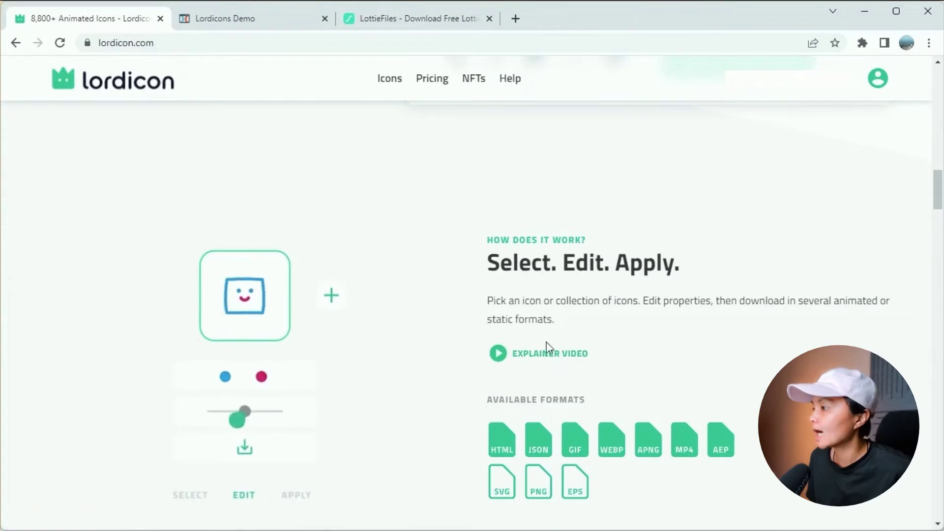
{"action": "scroll", "coordinate": [448, 381], "scroll_direction": "down", "scroll_amount": 4}
{"action": "scroll", "coordinate": [438, 382], "scroll_direction": "up", "scroll_amount": 3}
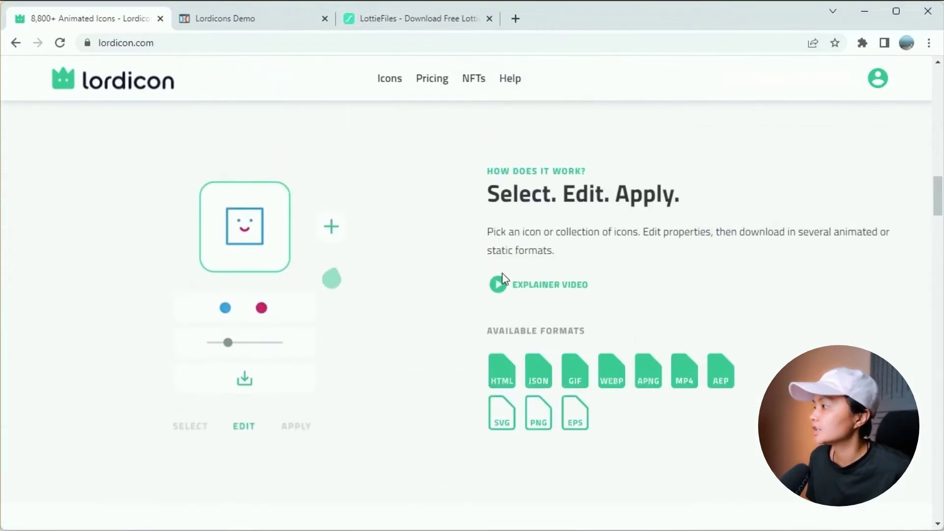
{"action": "scroll", "coordinate": [786, 309], "scroll_direction": "down", "scroll_amount": 2}
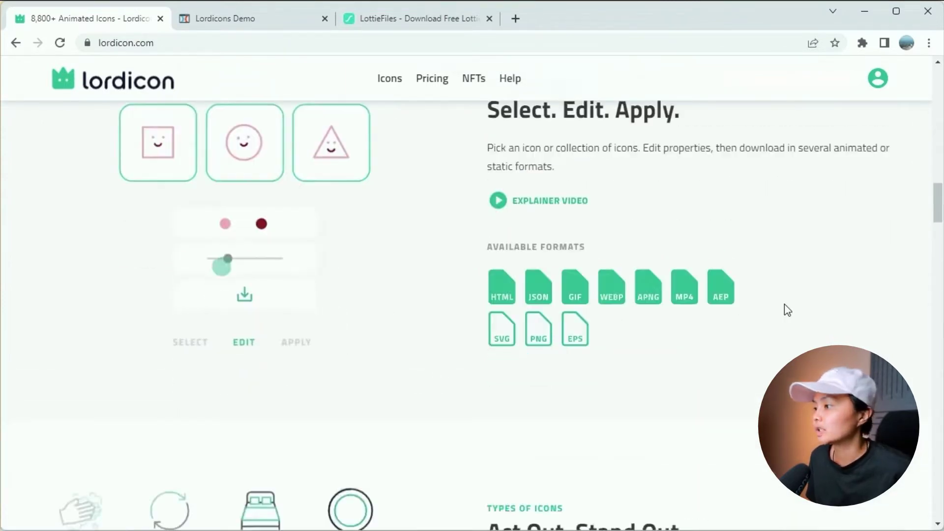
{"action": "scroll", "coordinate": [787, 308], "scroll_direction": "down", "scroll_amount": 8}
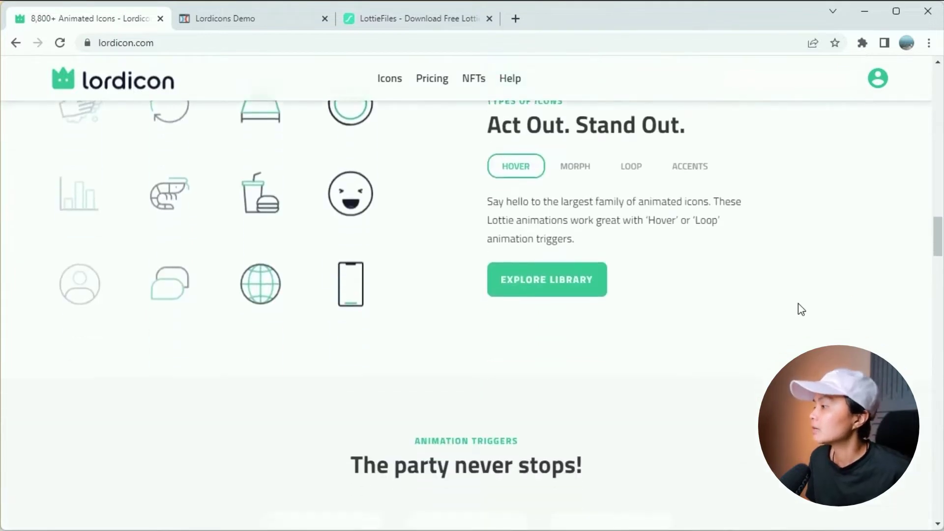
- Switch 'The party never stops!' demo to LOOP, then scroll back up the homepage
{"action": "scroll", "coordinate": [801, 309], "scroll_direction": "down", "scroll_amount": 5}
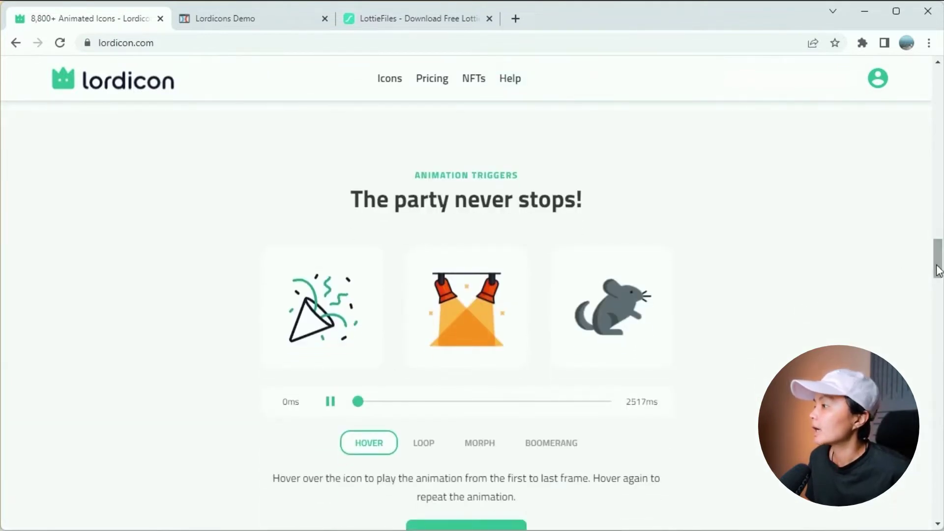
{"action": "left_click_drag", "start_coordinate": [940, 271], "coordinate": [940, 272]}
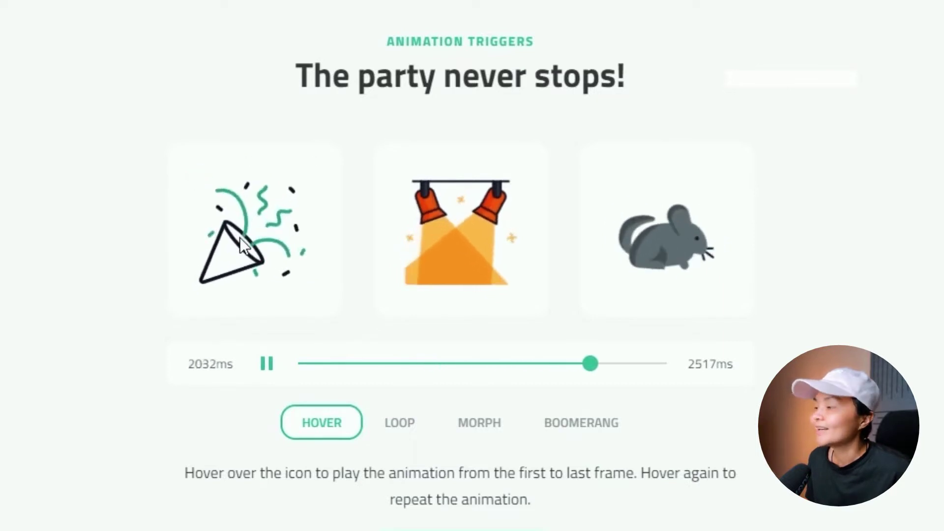
{"action": "left_click", "coordinate": [399, 423]}
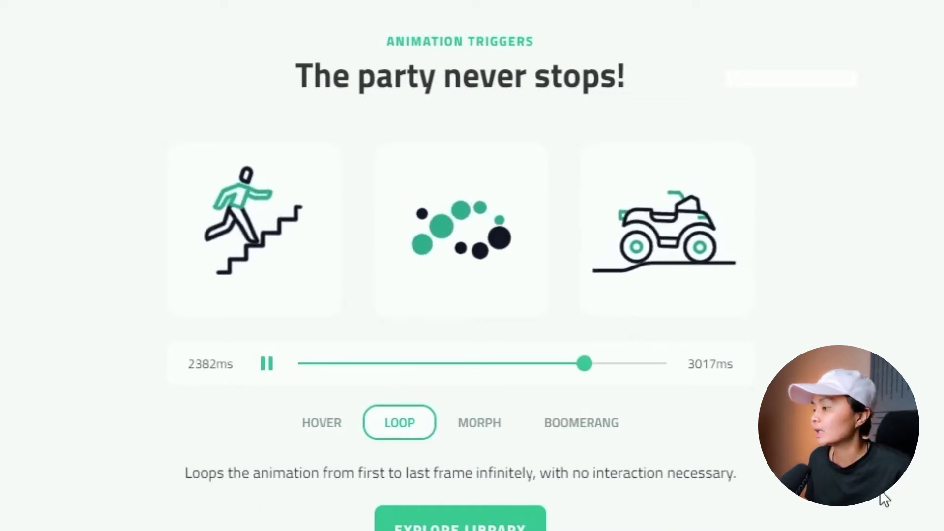
{"action": "scroll", "coordinate": [885, 498], "scroll_direction": "down", "scroll_amount": 2}
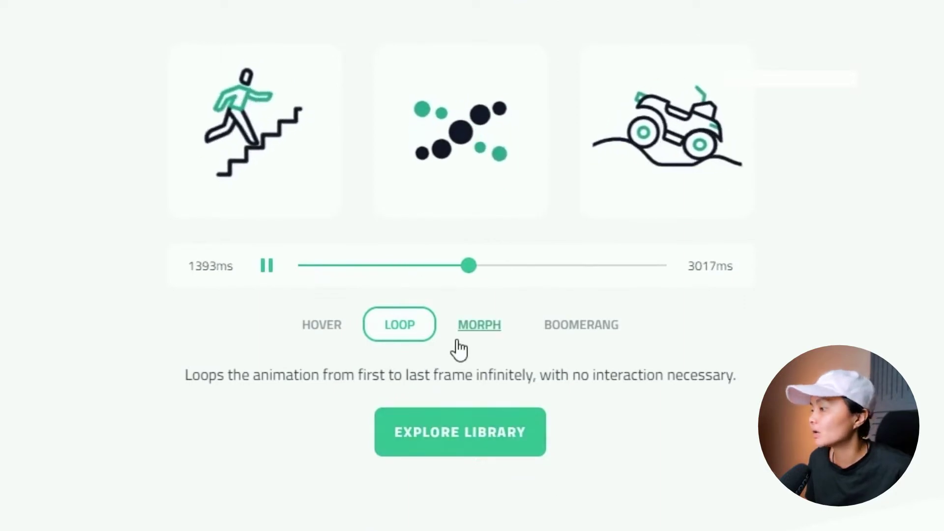
{"action": "scroll", "coordinate": [757, 388], "scroll_direction": "down", "scroll_amount": 3}
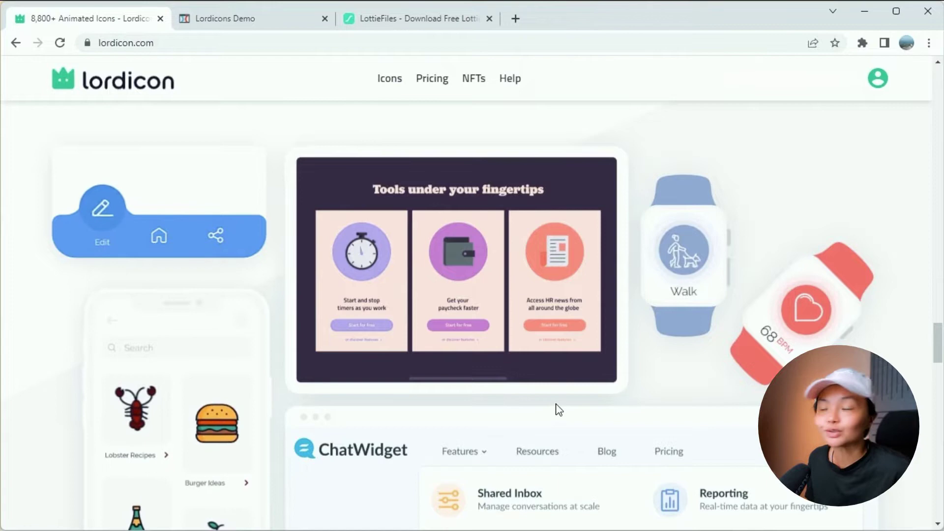
{"action": "scroll", "coordinate": [559, 408], "scroll_direction": "down", "scroll_amount": 1}
{"action": "scroll", "coordinate": [560, 408], "scroll_direction": "down", "scroll_amount": 4}
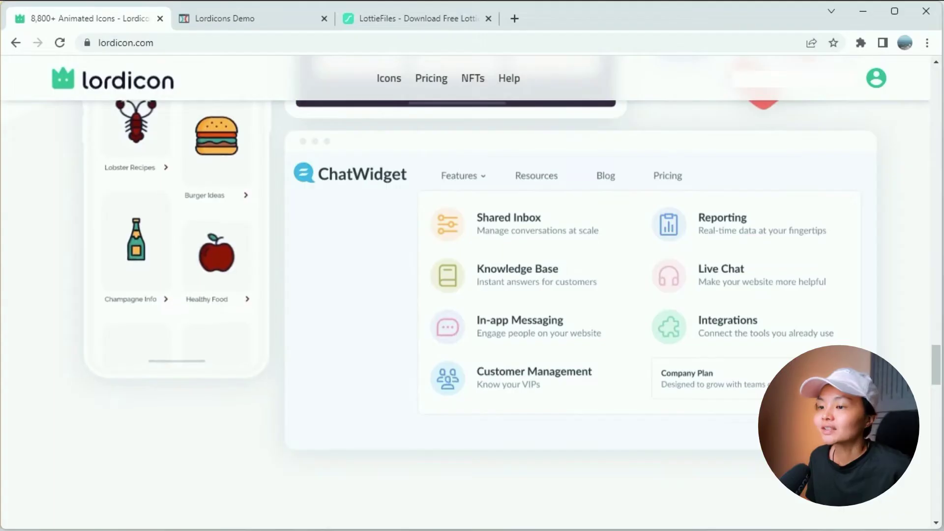
{"action": "scroll", "coordinate": [472, 295], "scroll_direction": "up", "scroll_amount": 15}
{"action": "scroll", "coordinate": [472, 295], "scroll_direction": "up", "scroll_amount": 8}
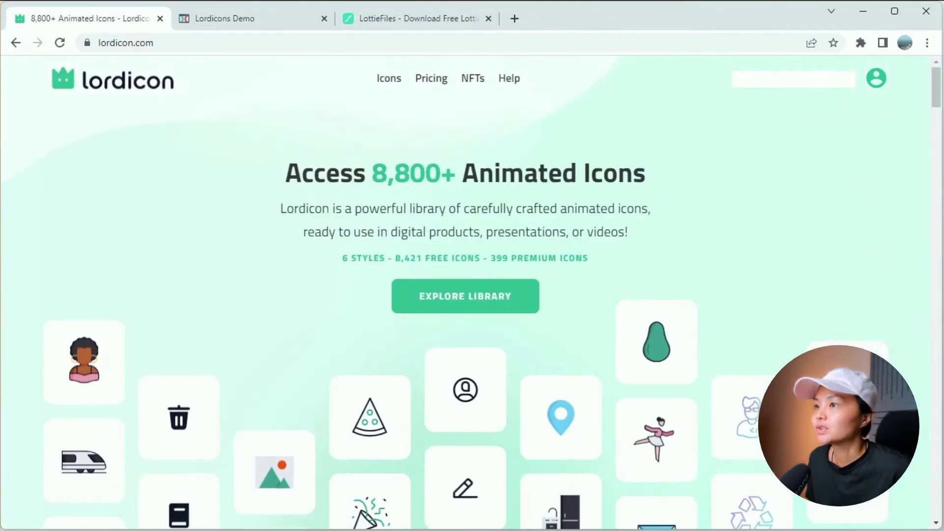
- Open the icon library and choose the Wired Flat style
{"action": "left_click", "coordinate": [486, 300]}
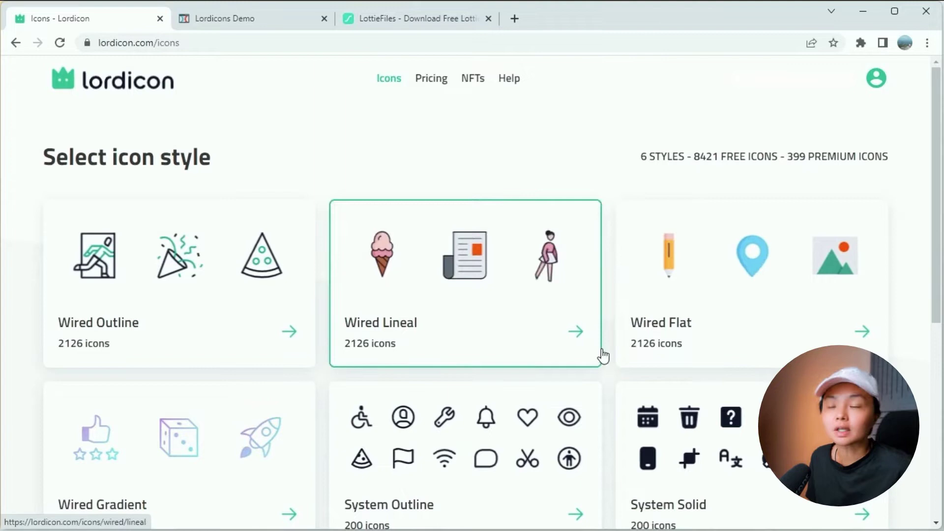
{"action": "left_click", "coordinate": [721, 334]}
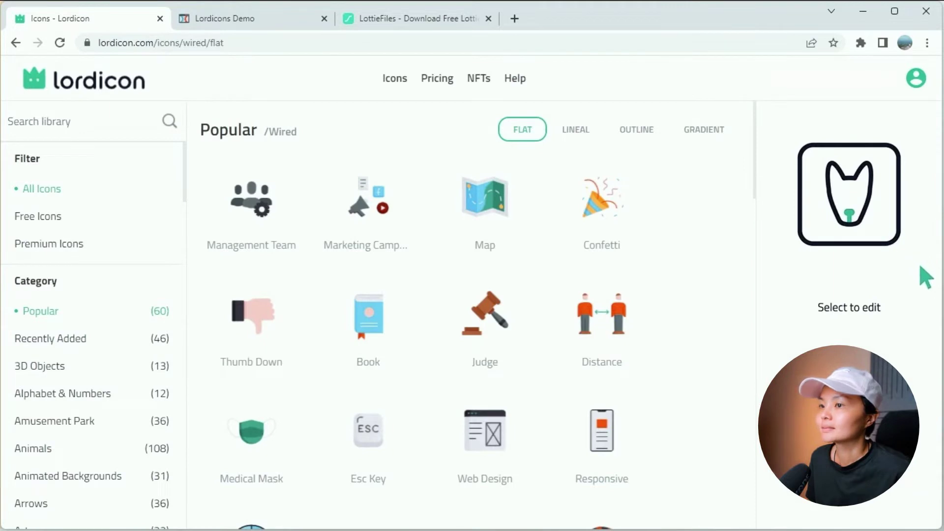
{"action": "left_click", "coordinate": [126, 119]}
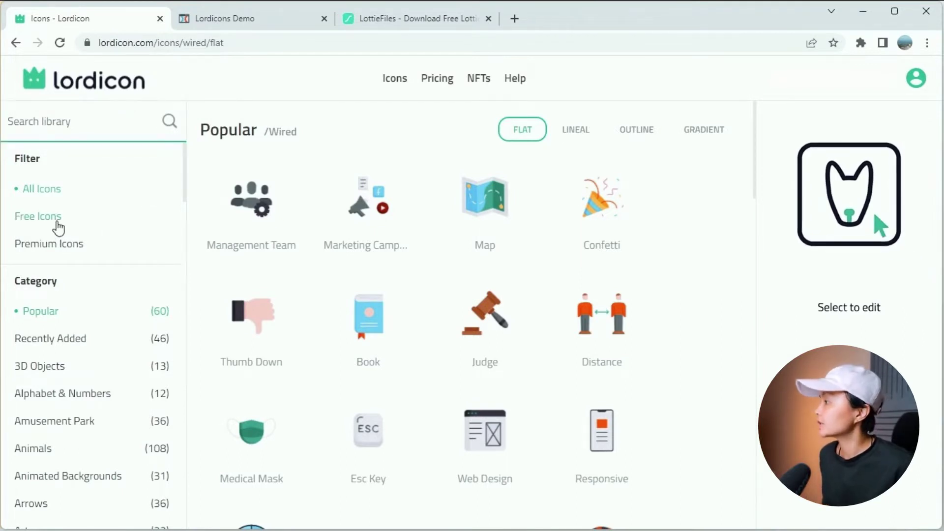
- Filter the library to Free Icons and scroll down the Category list
{"action": "left_click", "coordinate": [59, 227]}
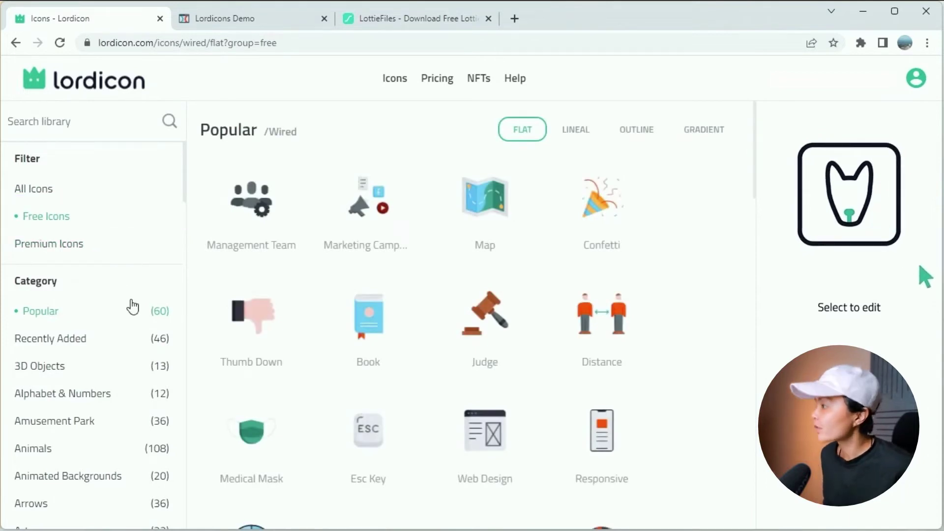
{"action": "scroll", "coordinate": [63, 287], "scroll_direction": "down", "scroll_amount": 2}
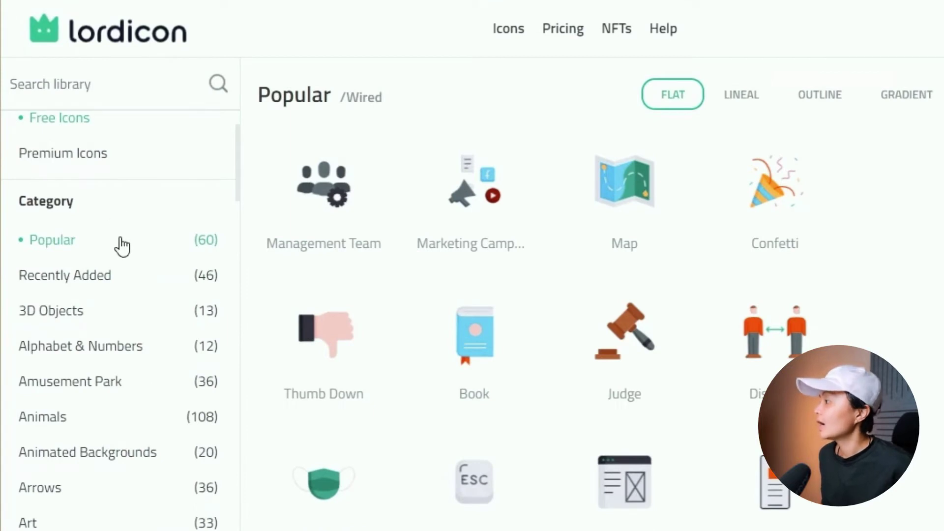
{"action": "scroll", "coordinate": [120, 249], "scroll_direction": "down", "scroll_amount": 7}
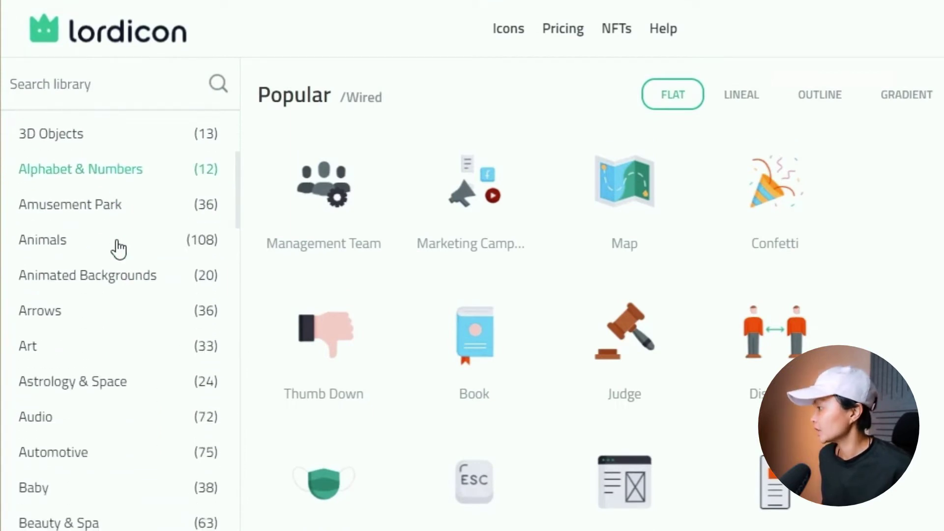
{"action": "scroll", "coordinate": [119, 250], "scroll_direction": "down", "scroll_amount": 8}
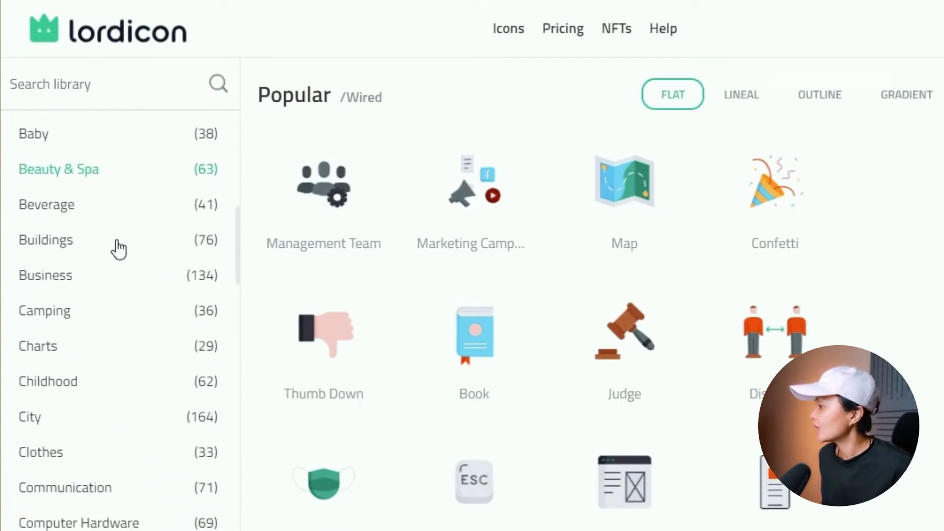
{"action": "scroll", "coordinate": [119, 249], "scroll_direction": "down", "scroll_amount": 7}
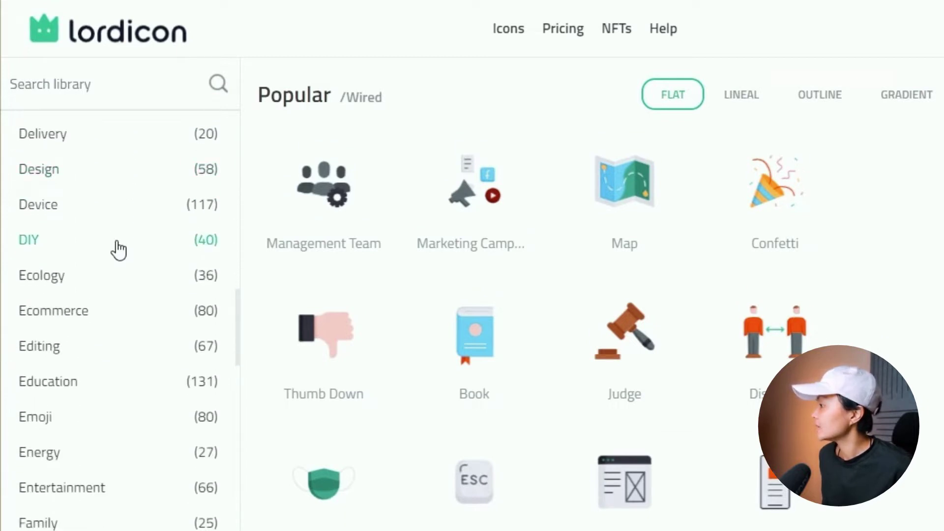
{"action": "scroll", "coordinate": [119, 250], "scroll_direction": "down", "scroll_amount": 3}
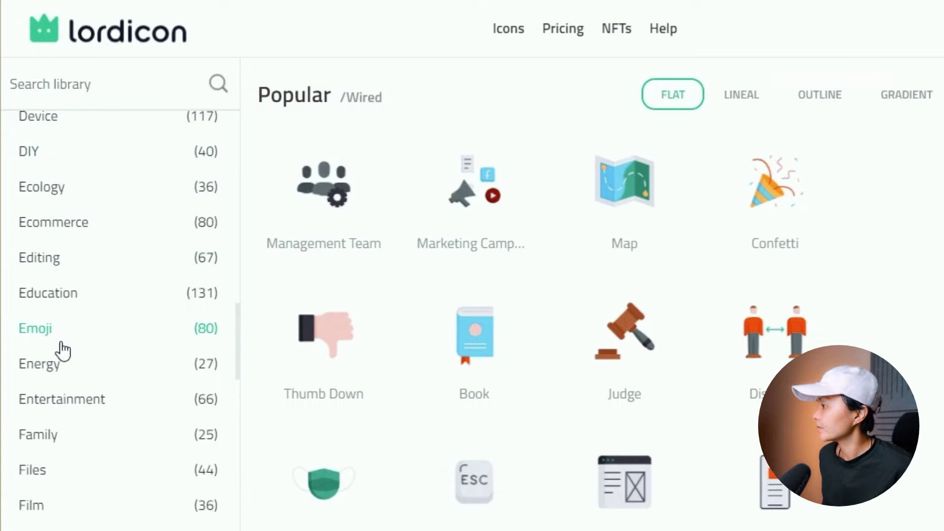
- Browse the Education and Emoji categories in the free Wired Flat library
{"action": "left_click", "coordinate": [69, 311]}
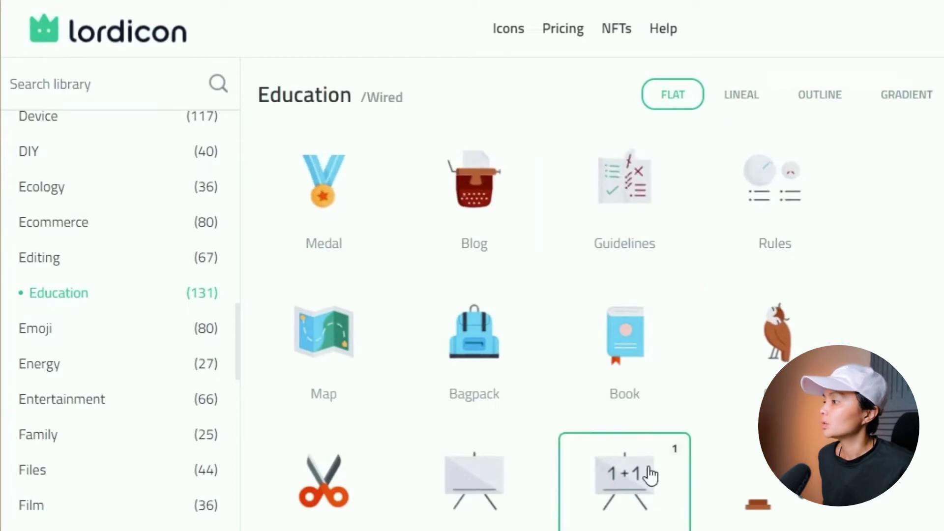
{"action": "scroll", "coordinate": [413, 448], "scroll_direction": "down", "scroll_amount": 5}
{"action": "scroll", "coordinate": [413, 452], "scroll_direction": "down", "scroll_amount": 3}
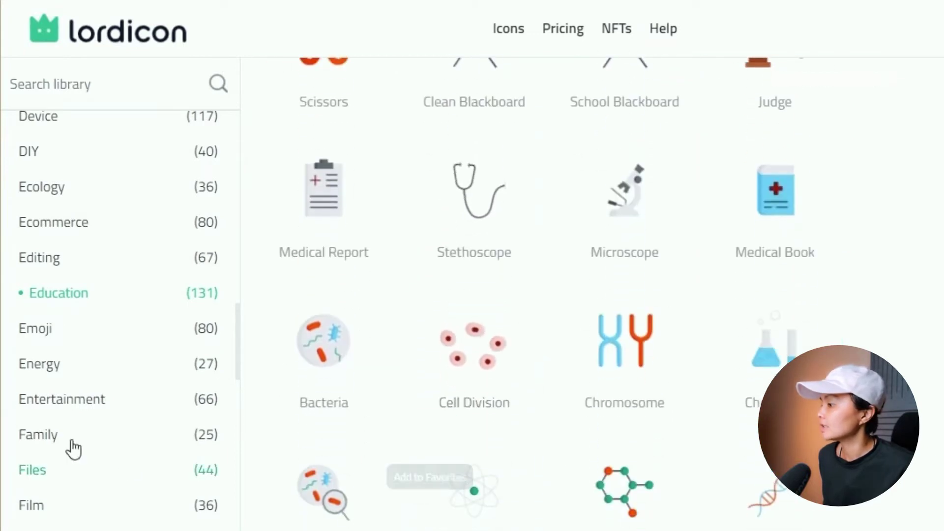
{"action": "left_click", "coordinate": [55, 336]}
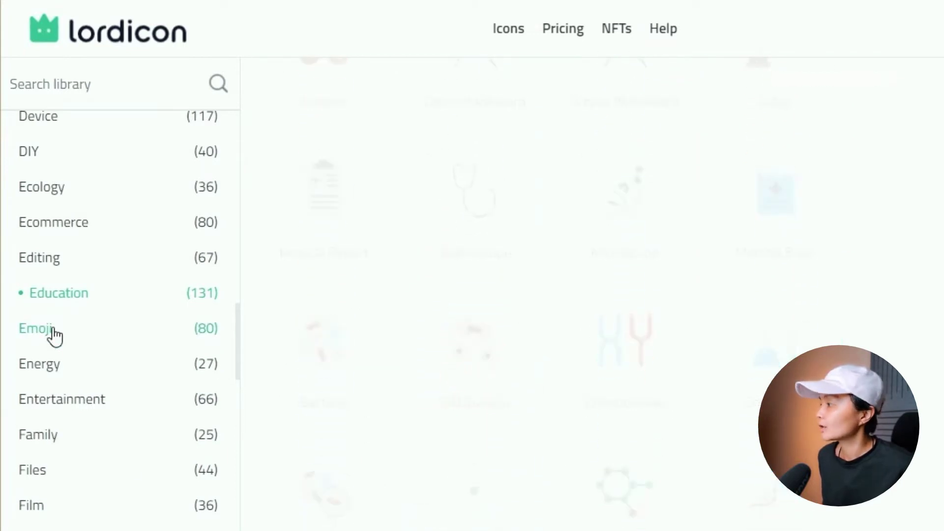
{"action": "scroll", "coordinate": [675, 373], "scroll_direction": "down", "scroll_amount": 4}
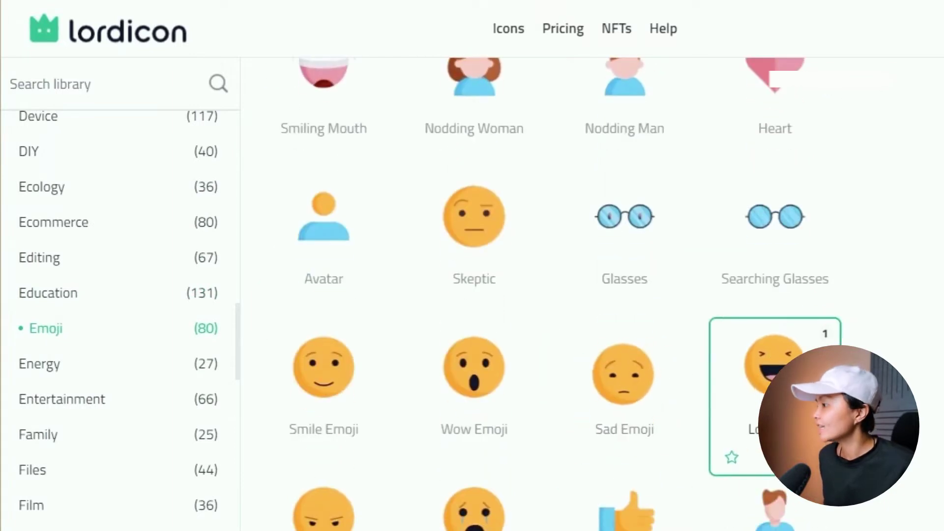
{"action": "scroll", "coordinate": [767, 364], "scroll_direction": "down", "scroll_amount": 2}
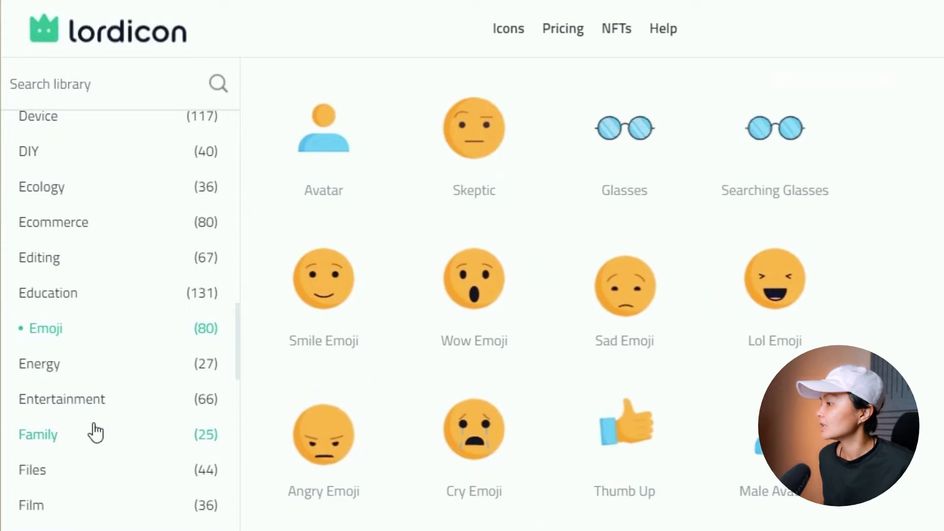
{"action": "scroll", "coordinate": [106, 433], "scroll_direction": "down", "scroll_amount": 3}
- Show the Finance category and scroll through its icons like Atm and Bank Branch
{"action": "left_click", "coordinate": [77, 369]}
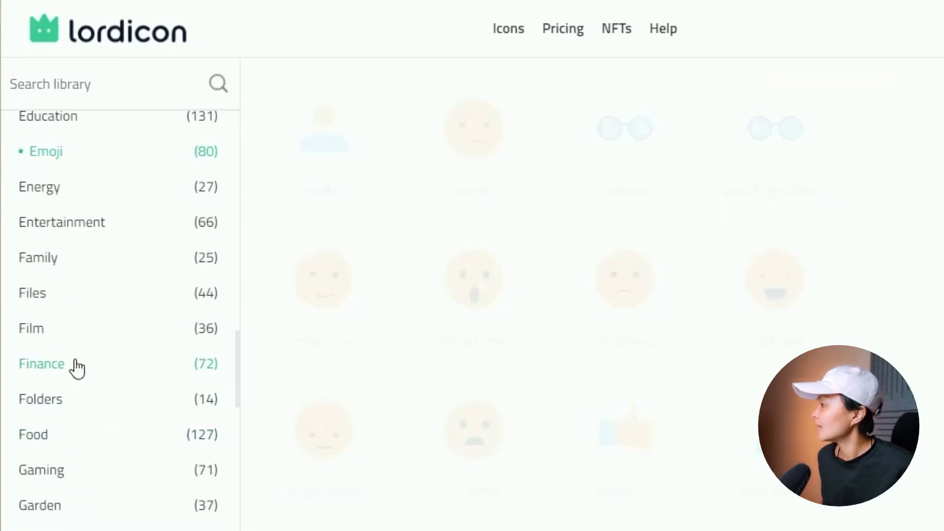
{"action": "scroll", "coordinate": [763, 385], "scroll_direction": "down", "scroll_amount": 4}
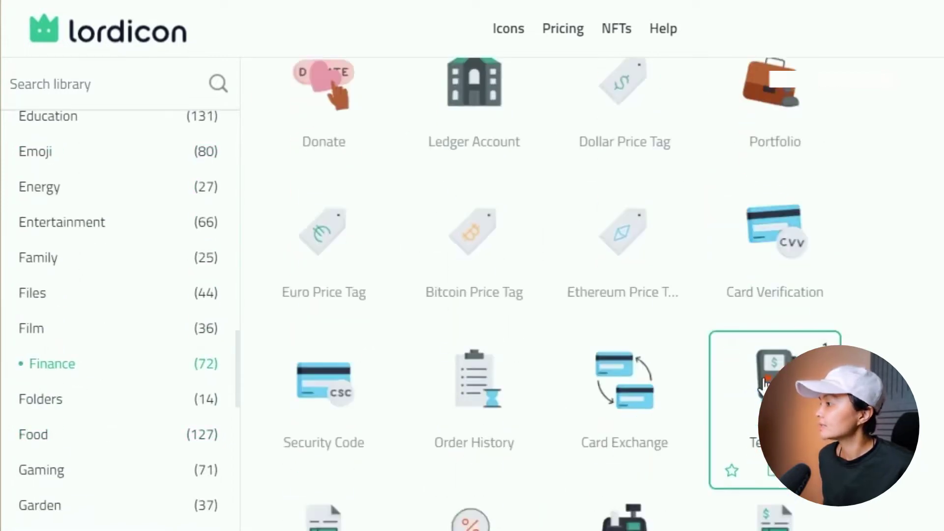
{"action": "scroll", "coordinate": [763, 385], "scroll_direction": "down", "scroll_amount": 12}
{"action": "scroll", "coordinate": [73, 452], "scroll_direction": "down", "scroll_amount": 1}
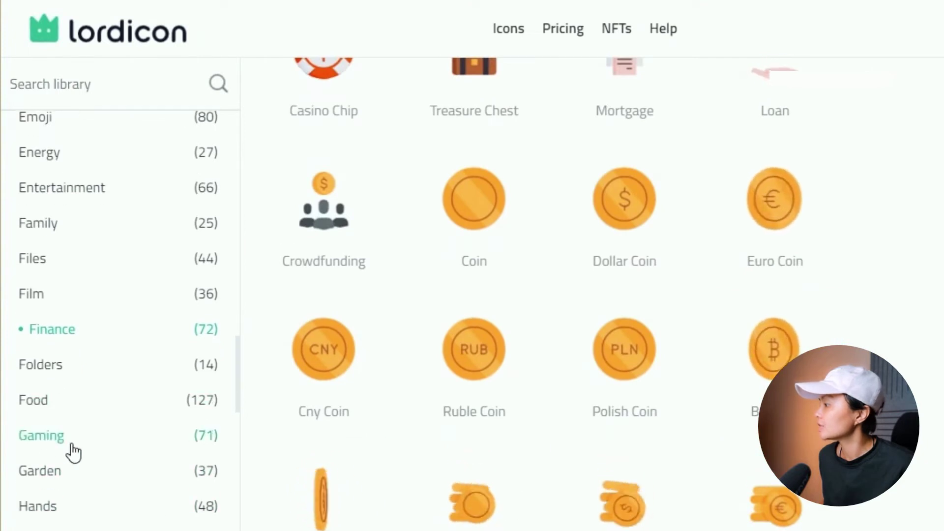
{"action": "scroll", "coordinate": [101, 432], "scroll_direction": "down", "scroll_amount": 15}
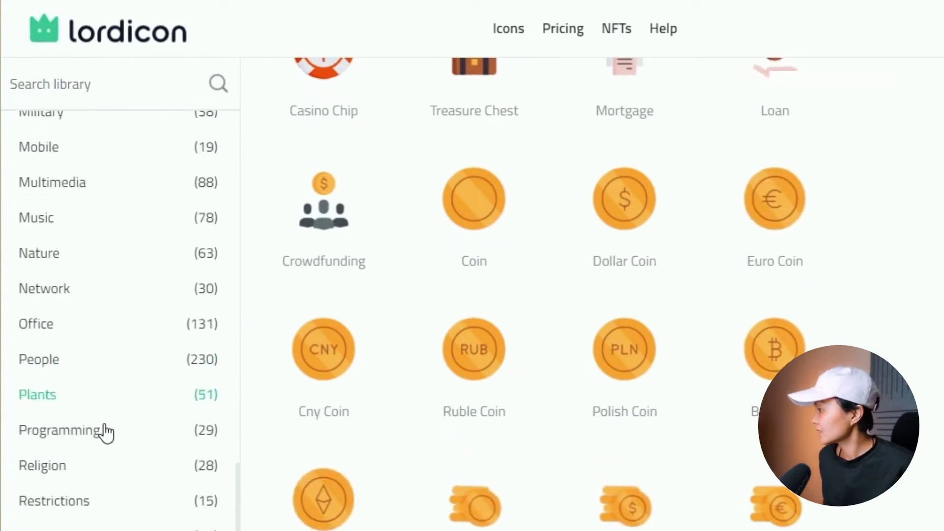
{"action": "scroll", "coordinate": [105, 432], "scroll_direction": "down", "scroll_amount": 10}
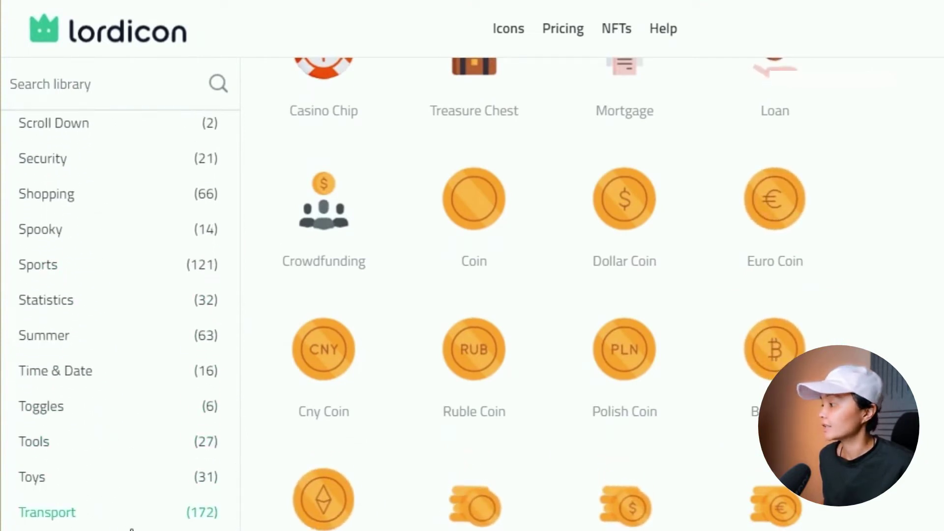
{"action": "scroll", "coordinate": [132, 527], "scroll_direction": "up", "scroll_amount": 20}
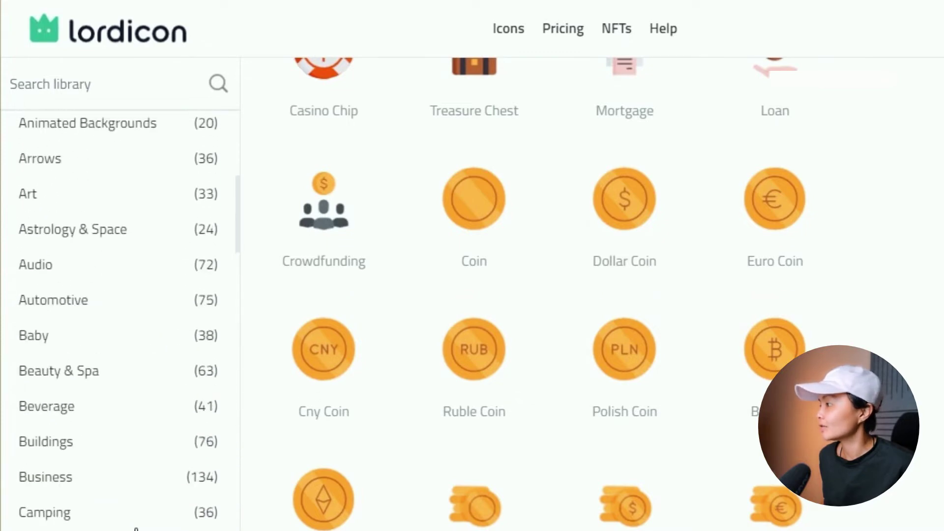
{"action": "scroll", "coordinate": [133, 526], "scroll_direction": "up", "scroll_amount": 10}
{"action": "scroll", "coordinate": [738, 423], "scroll_direction": "down", "scroll_amount": 5}
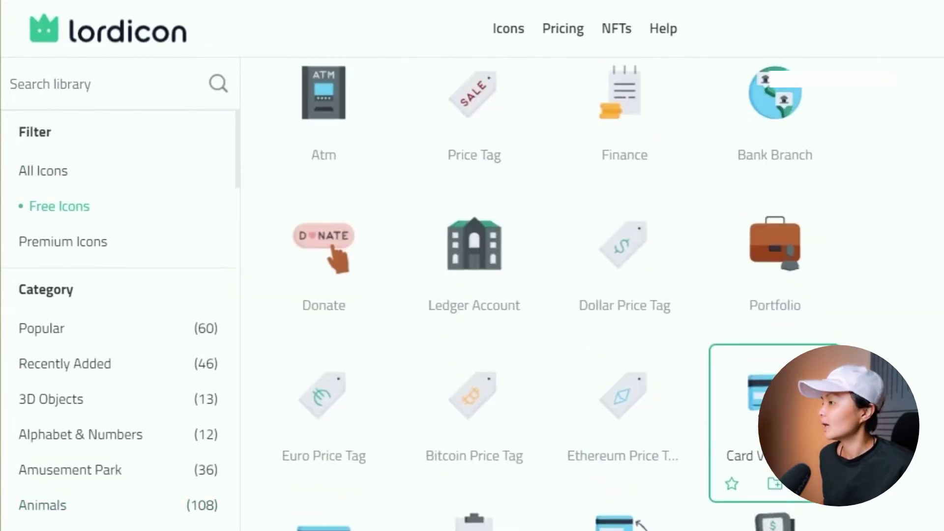
{"action": "scroll", "coordinate": [735, 415], "scroll_direction": "up", "scroll_amount": 2}
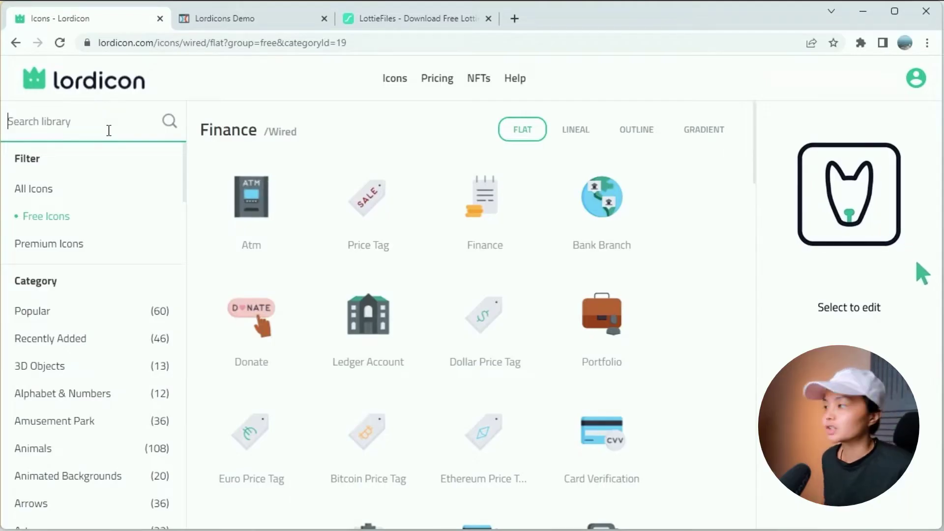
- Search 'thumbs up' and select the Thumb Up icon for editing
{"action": "type", "text": "thumb"}
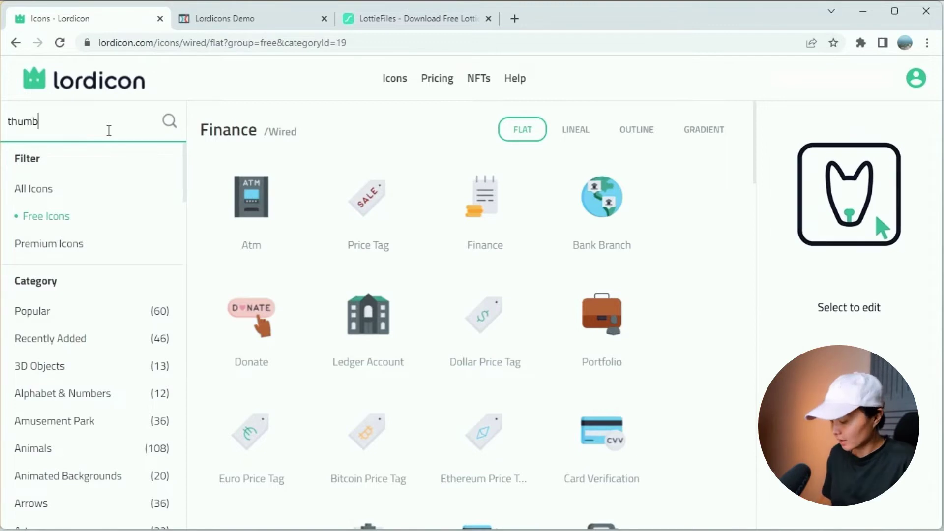
{"action": "type", "text": "s up"}
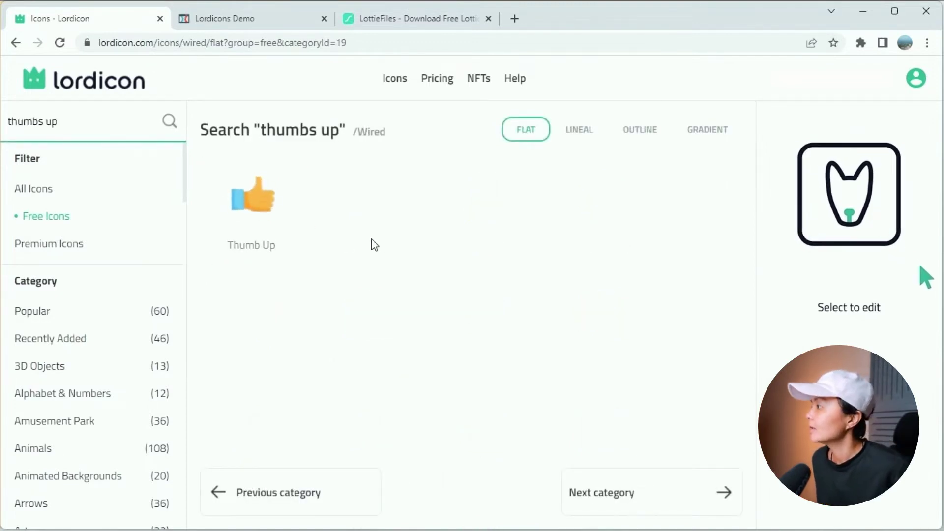
{"action": "left_click", "coordinate": [289, 211]}
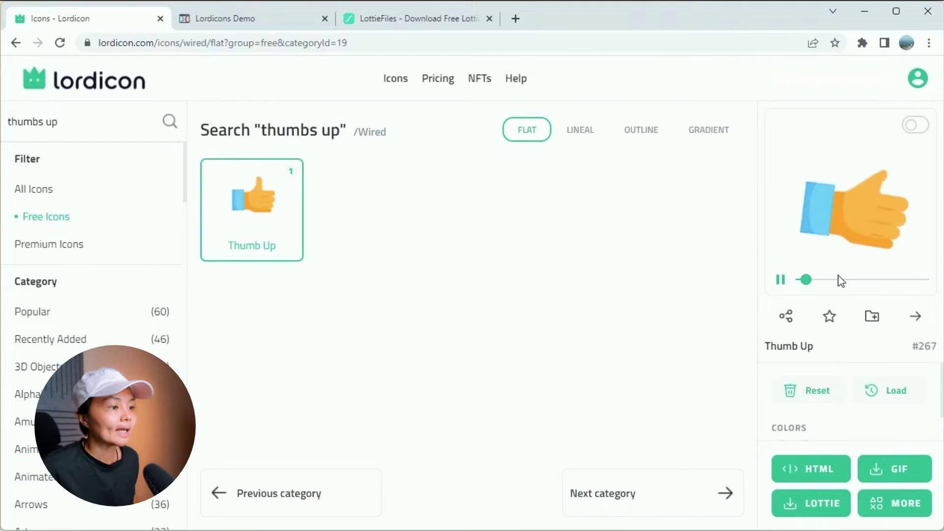
{"action": "scroll", "coordinate": [923, 415], "scroll_direction": "down", "scroll_amount": 1}
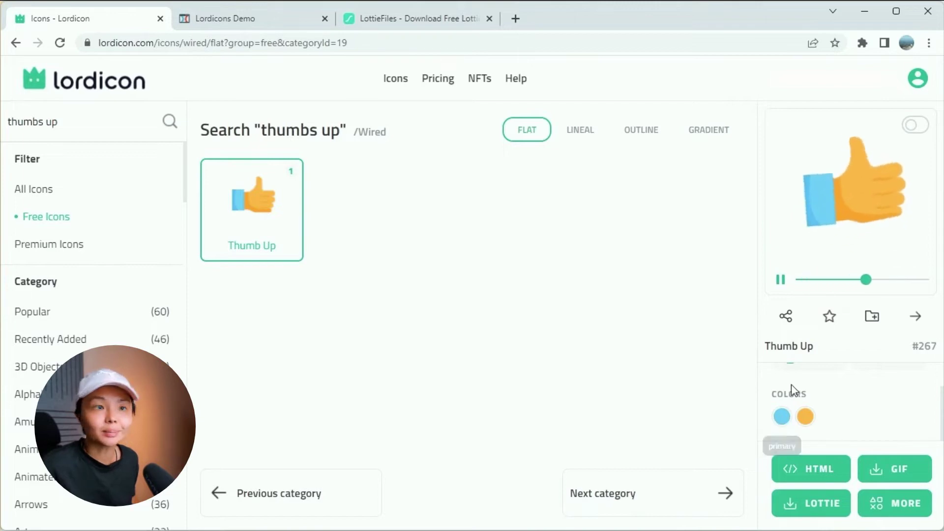
- Recolour the sleeve to near-black 242424 and the hand to orange e88c30
{"action": "left_click", "coordinate": [781, 418]}
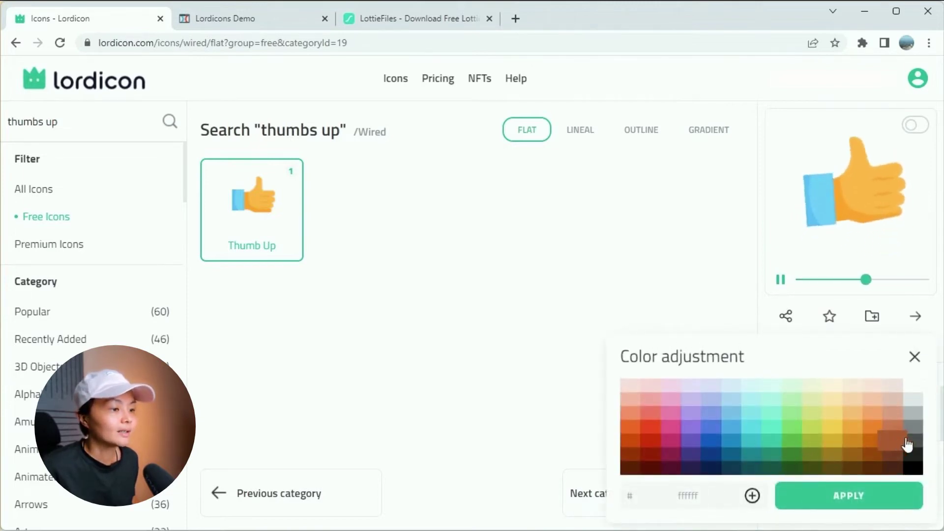
{"action": "left_click", "coordinate": [909, 462]}
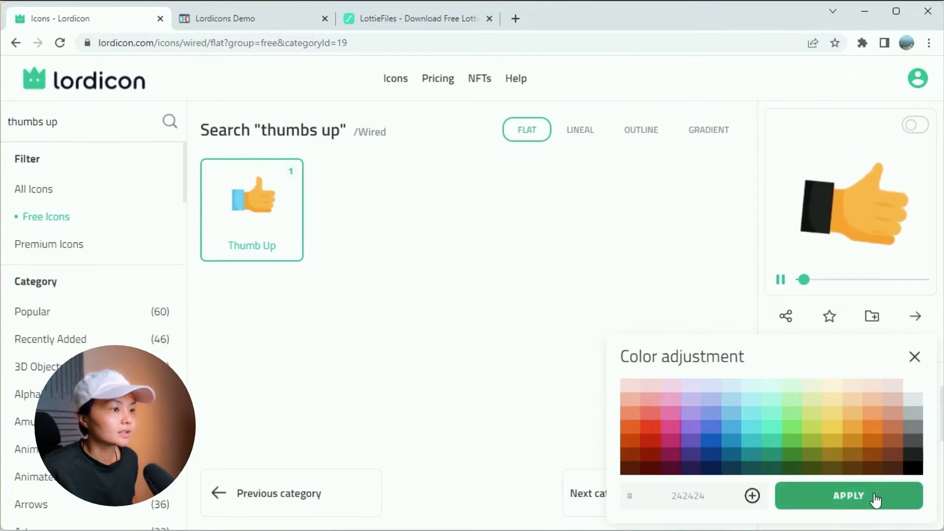
{"action": "left_click", "coordinate": [915, 493]}
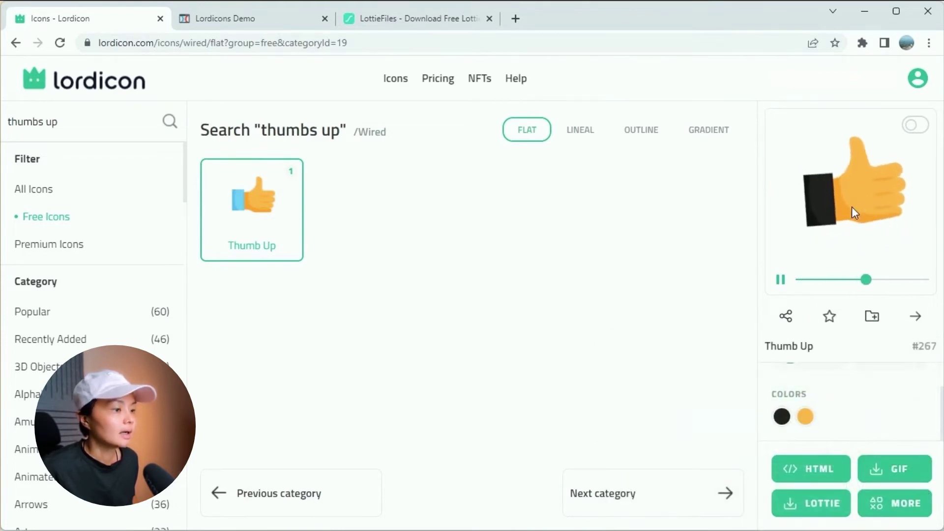
{"action": "left_click", "coordinate": [805, 417]}
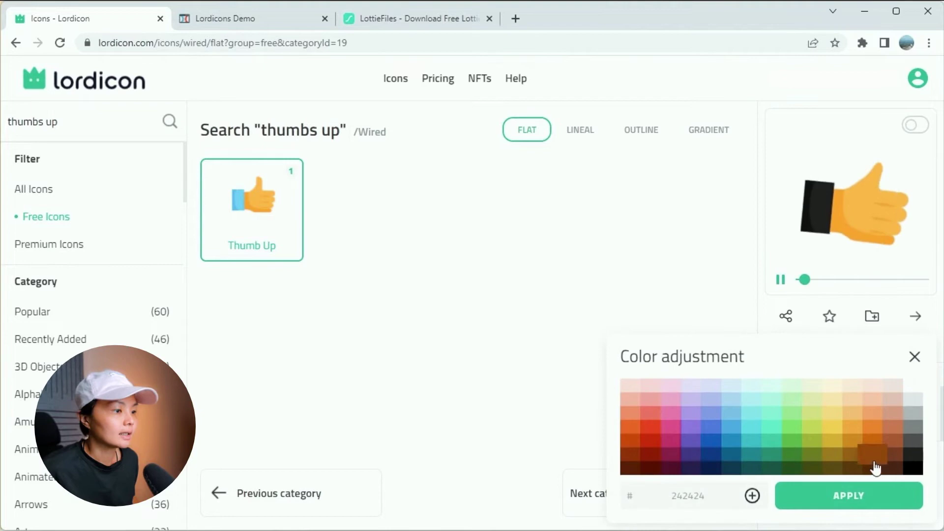
{"action": "left_click", "coordinate": [880, 430]}
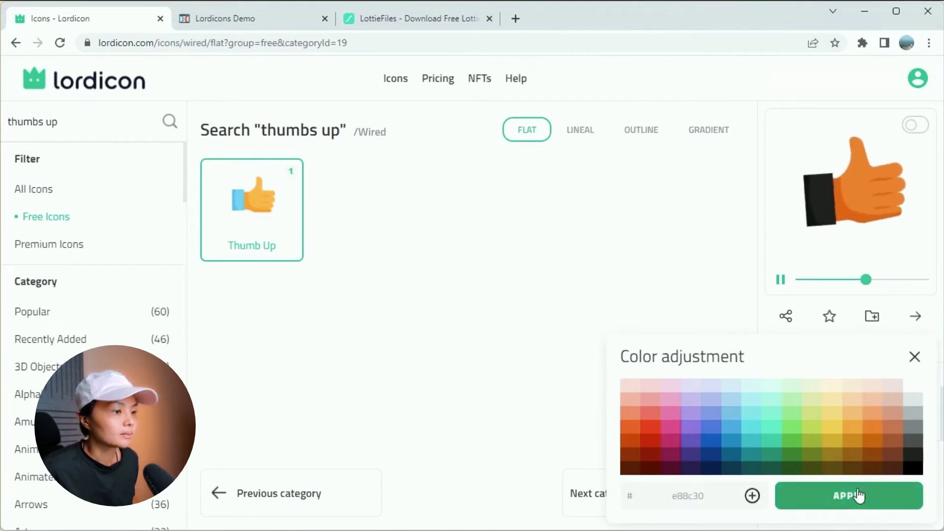
{"action": "left_click", "coordinate": [846, 495]}
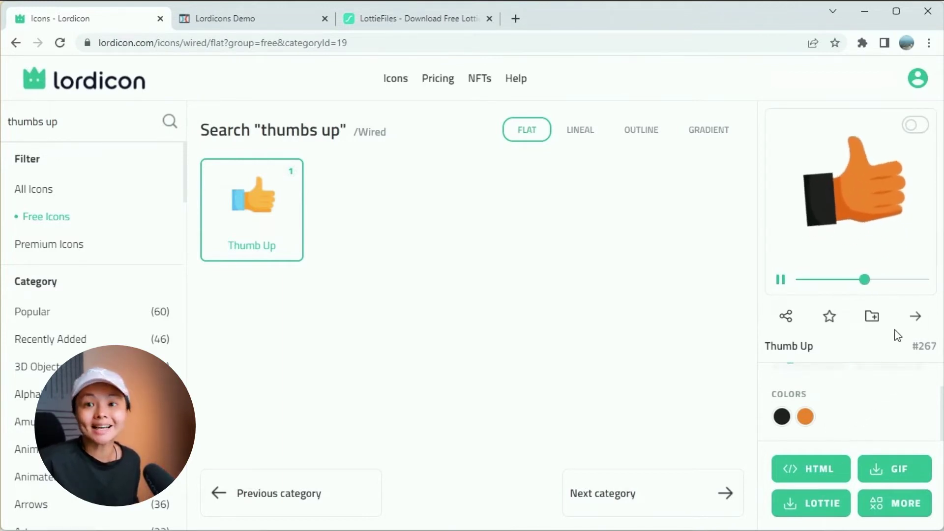
- Open the Thumb Up icon page and keep its preview trigger on Loop
{"action": "left_click", "coordinate": [917, 317]}
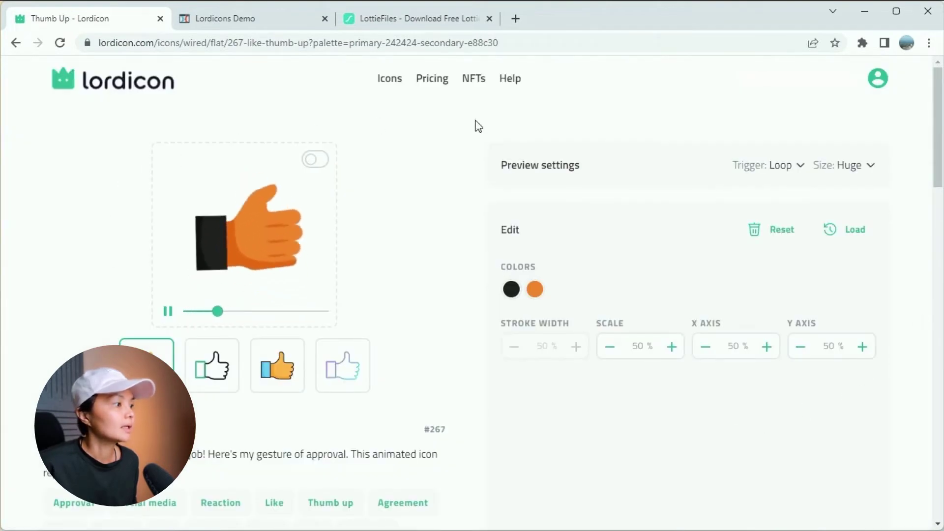
{"action": "left_click", "coordinate": [784, 173]}
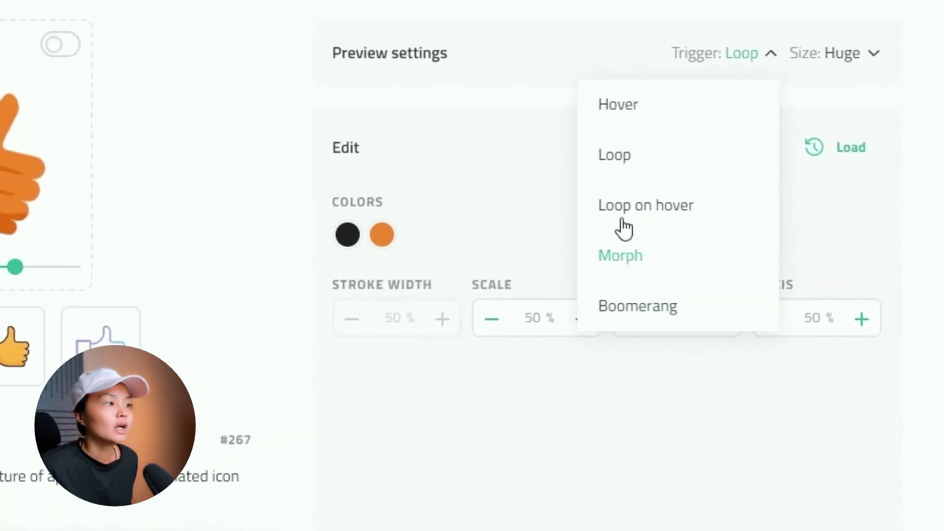
{"action": "left_click", "coordinate": [482, 129]}
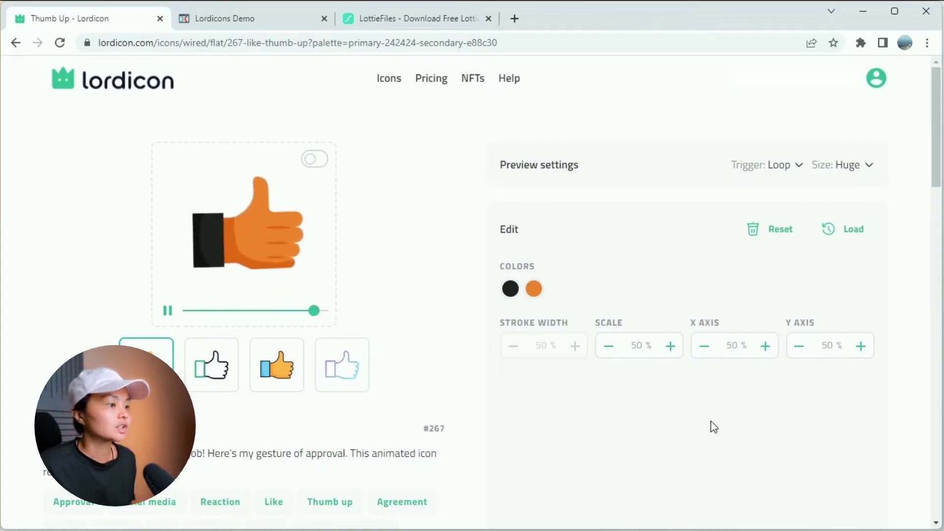
- Open the Download Options dialog listing Embed HTML, JSON, GIF, WebP, APNG, MP4, PNG and SVG
{"action": "scroll", "coordinate": [712, 426], "scroll_direction": "down", "scroll_amount": 1}
{"action": "scroll", "coordinate": [712, 426], "scroll_direction": "down", "scroll_amount": 2}
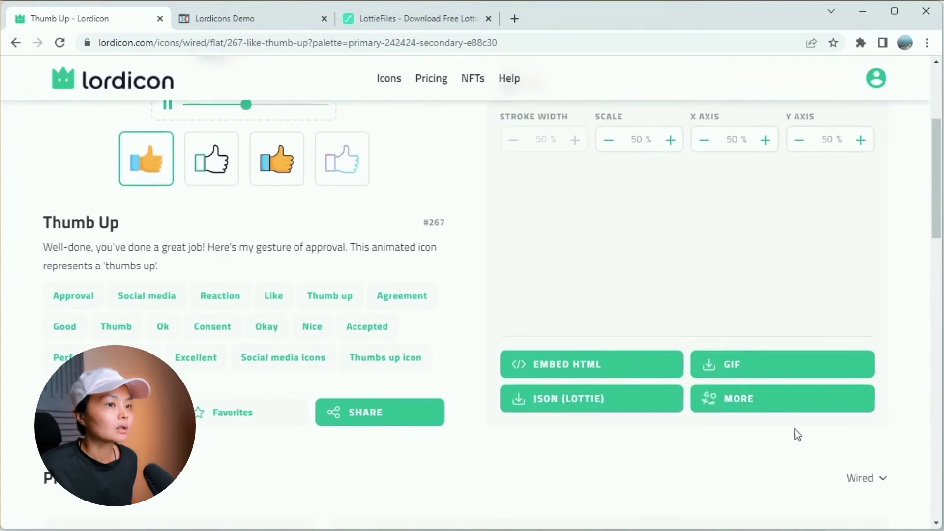
{"action": "left_click", "coordinate": [799, 414]}
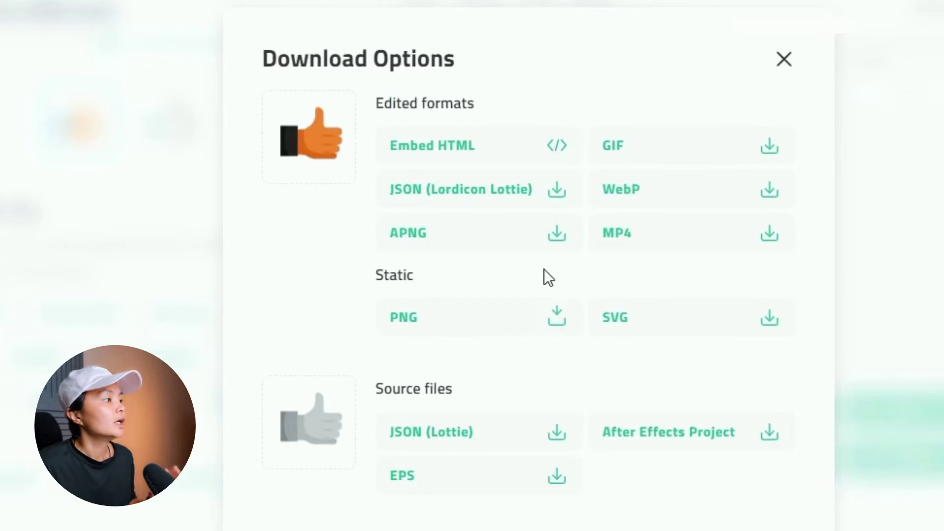
{"action": "left_click", "coordinate": [487, 18]}
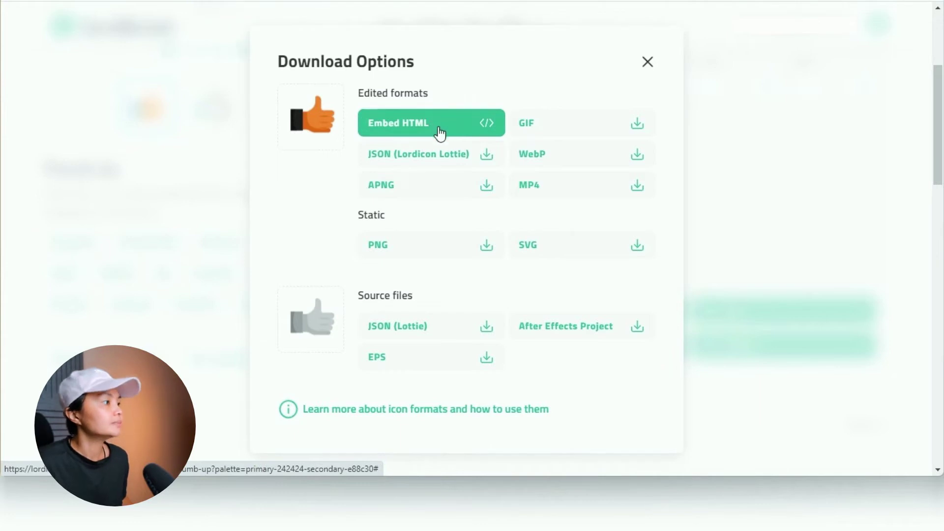
- Select and copy the Thumb Up icon's Embed HTML code
{"action": "left_click", "coordinate": [439, 133]}
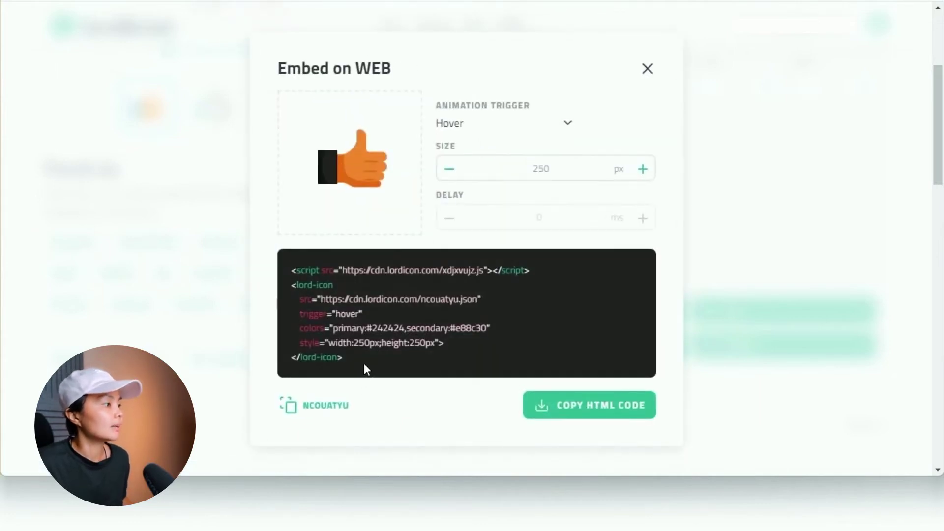
{"action": "left_click_drag", "start_coordinate": [364, 369], "coordinate": [284, 252]}
{"action": "key", "text": "ctrl+c"}
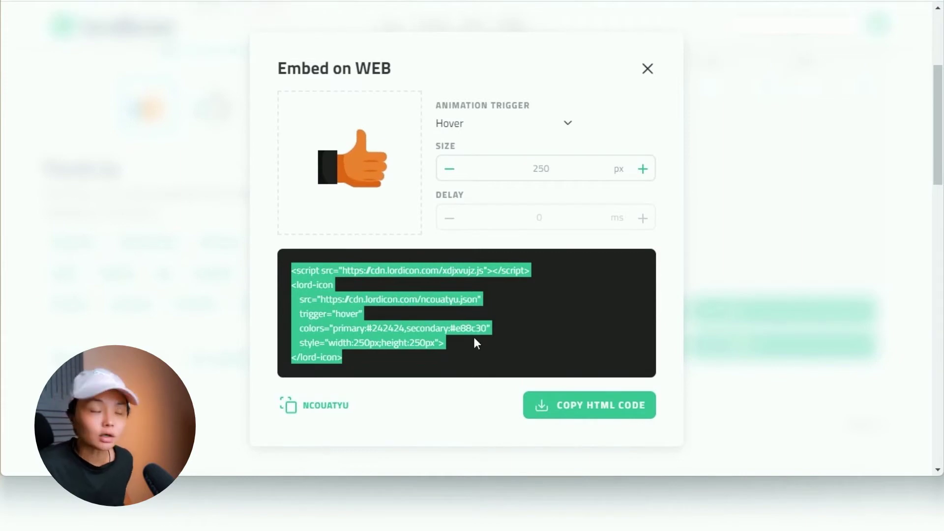
{"action": "left_click", "coordinate": [586, 409]}
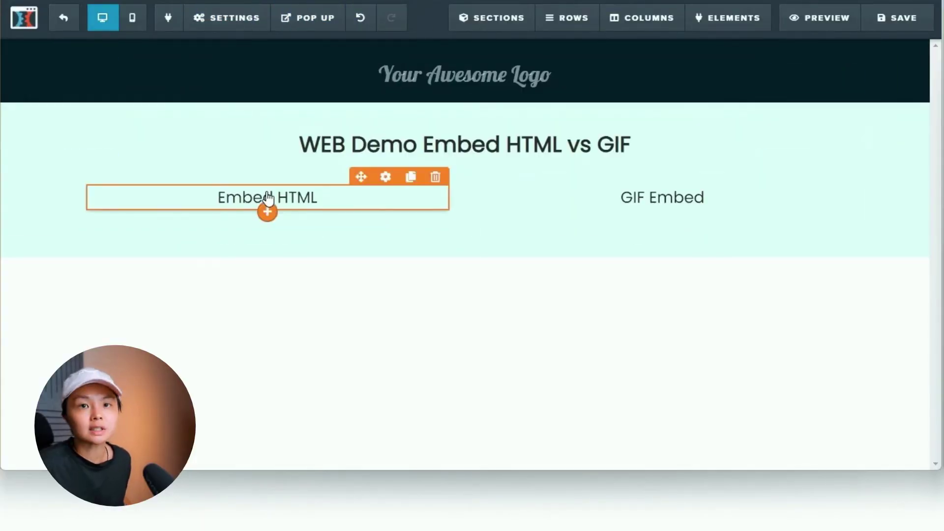
- Add a Custom JS/HTML element with the pasted lord-icon code above the Embed HTML headline
{"action": "left_click", "coordinate": [267, 212]}
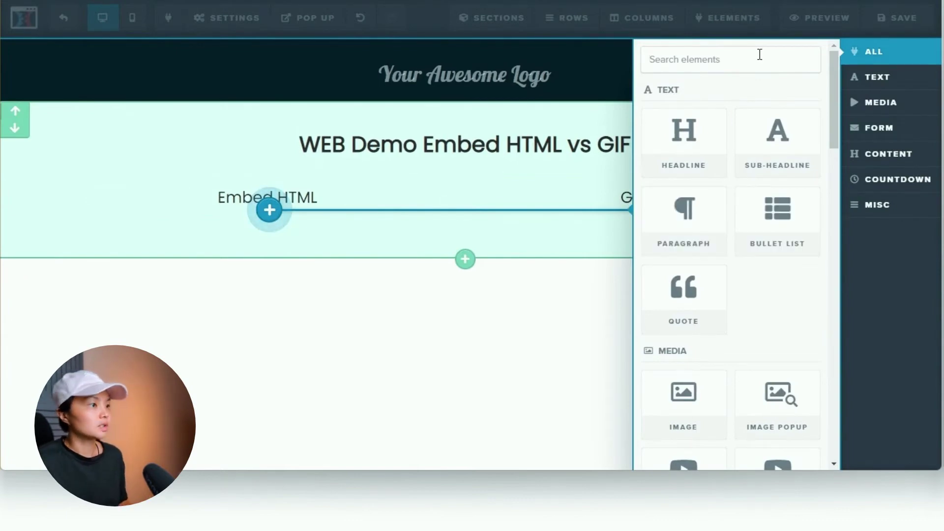
{"action": "type", "text": "htm"}
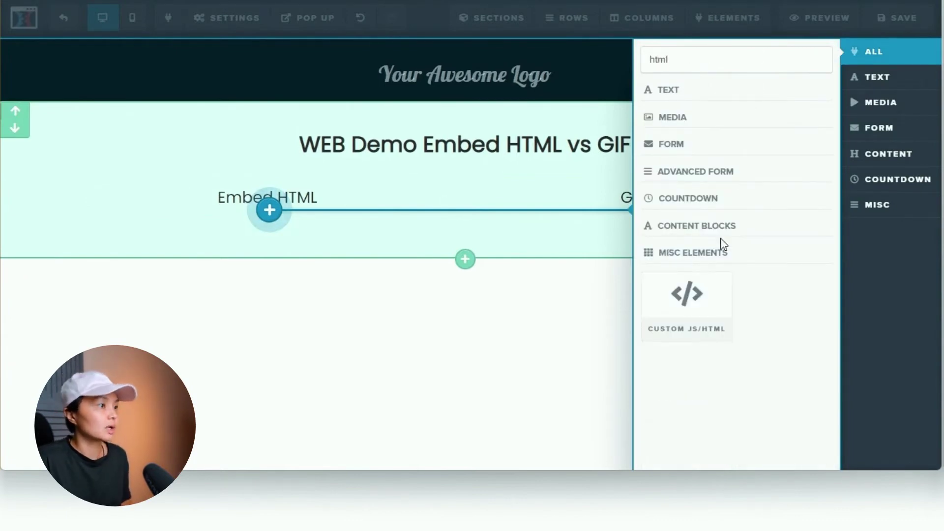
{"action": "type", "text": "l"}
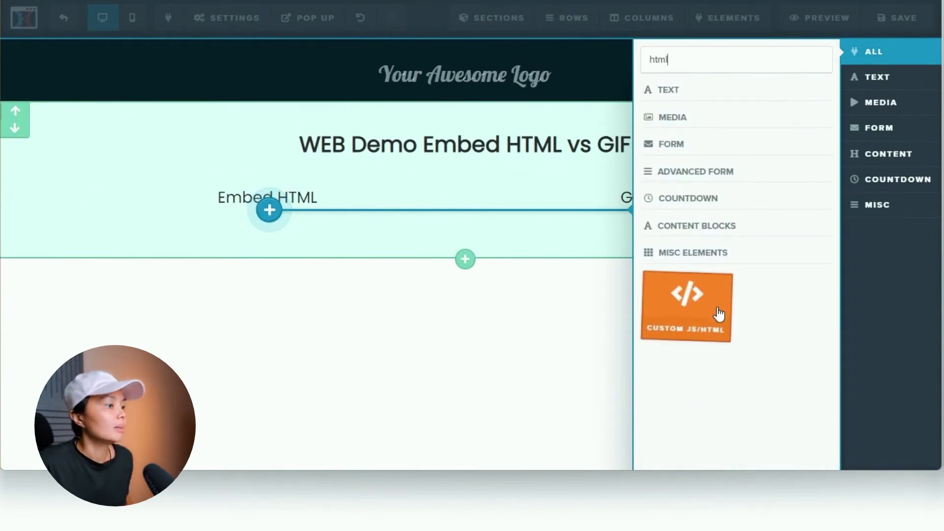
{"action": "left_click", "coordinate": [691, 310]}
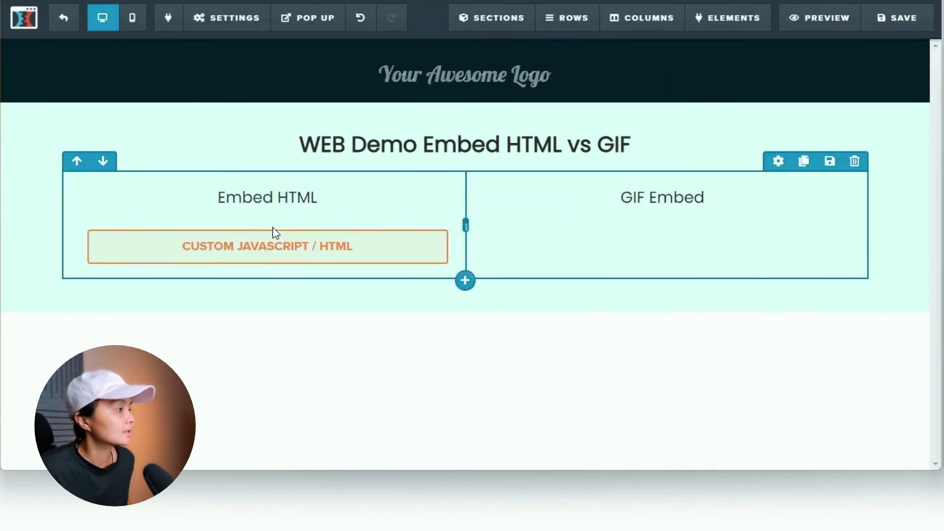
{"action": "left_click", "coordinate": [341, 253]}
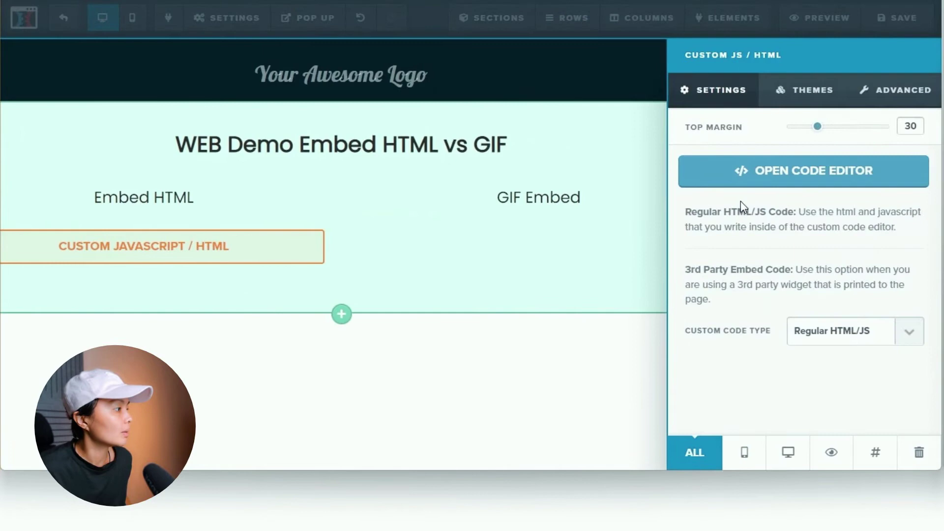
{"action": "left_click", "coordinate": [706, 177]}
{"action": "key", "text": "ctrl+v"}
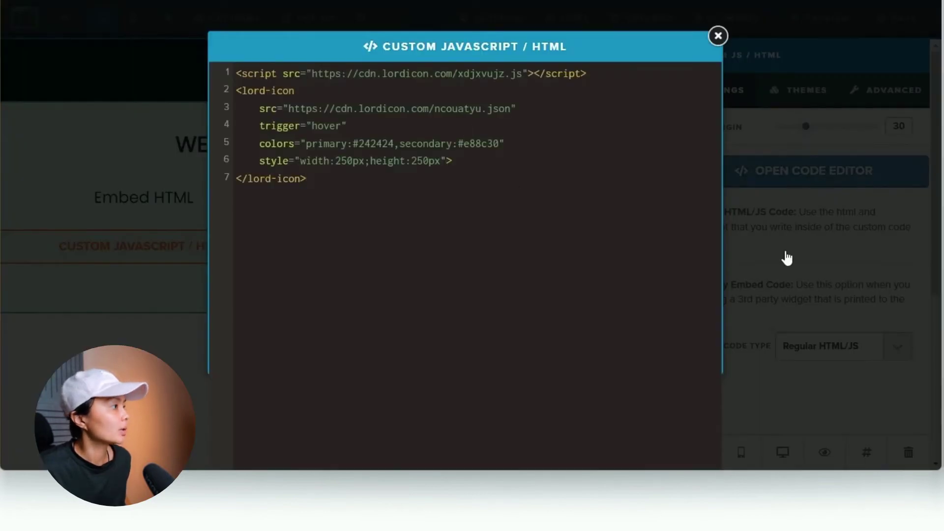
{"action": "left_click", "coordinate": [830, 265]}
{"action": "left_click_drag", "start_coordinate": [323, 251], "coordinate": [305, 191]}
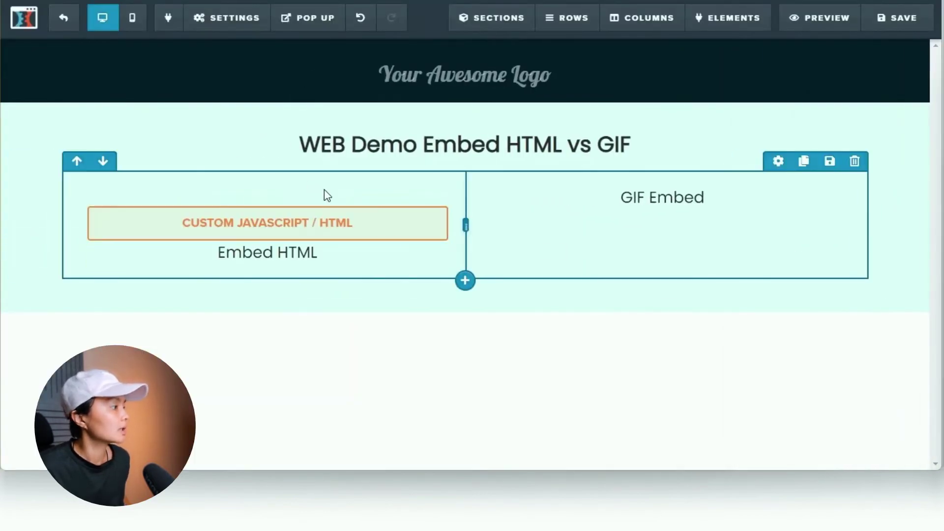
- Add an Image element under the GIF Embed headline
{"action": "left_click", "coordinate": [663, 211]}
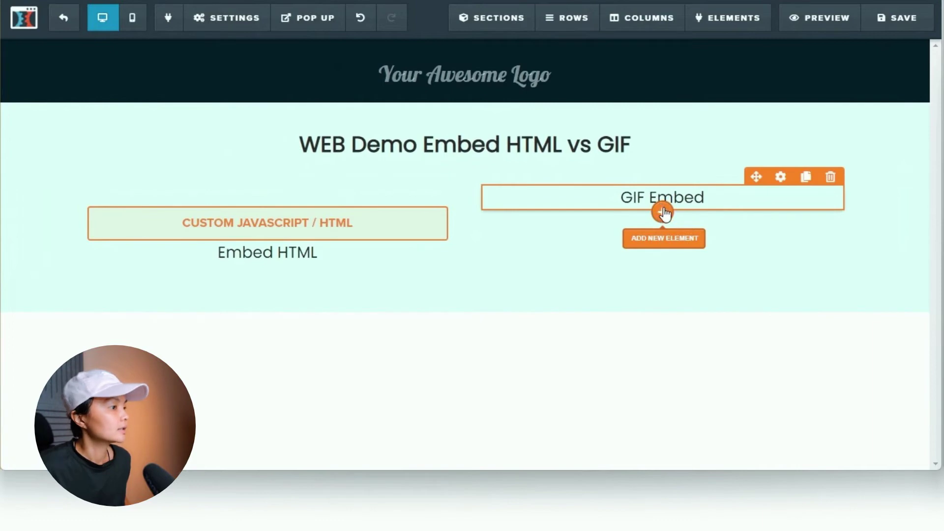
{"action": "left_click", "coordinate": [663, 212]}
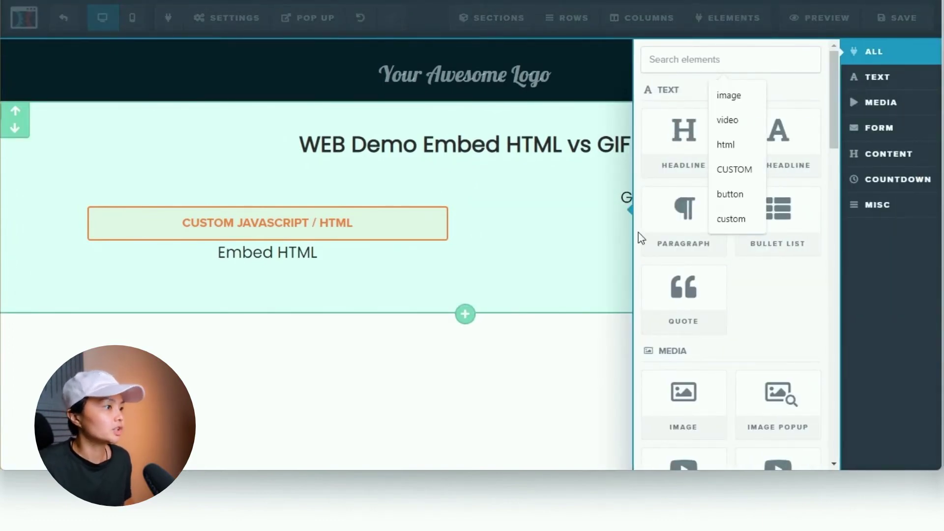
{"action": "left_click", "coordinate": [684, 396]}
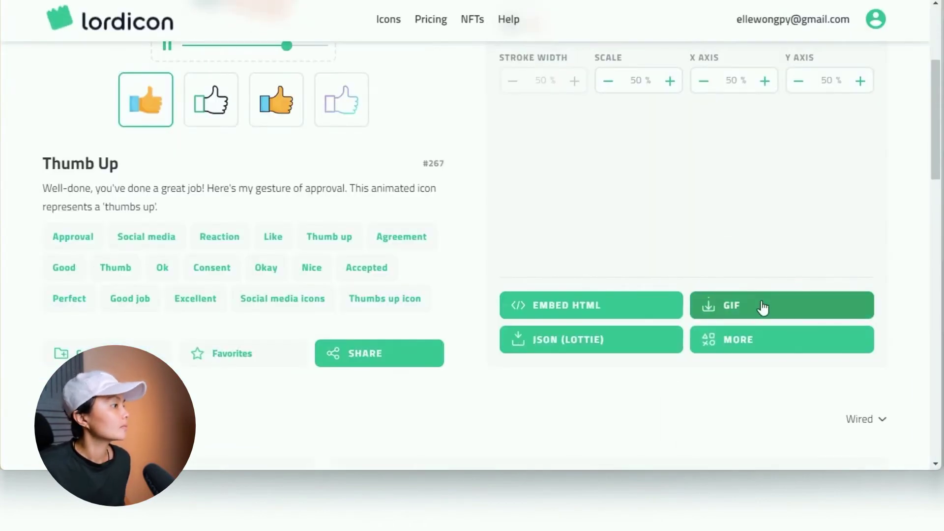
- Download the Thumb Up icon as a transparent 250 px GIF
{"action": "left_click", "coordinate": [762, 309]}
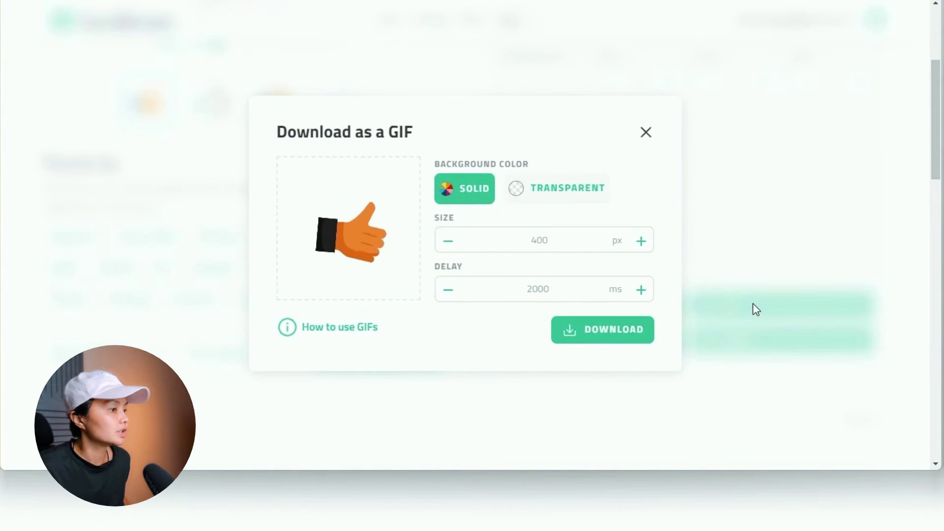
{"action": "left_click", "coordinate": [522, 196]}
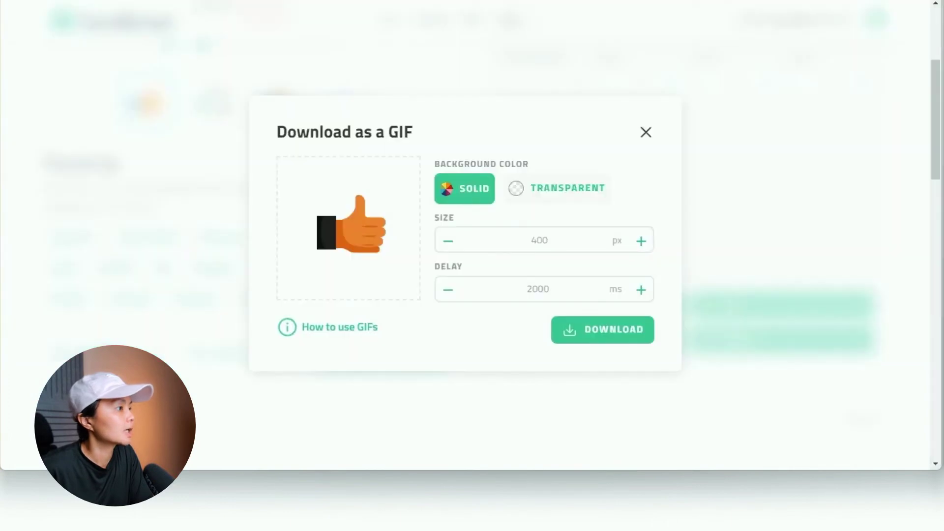
{"action": "left_click", "coordinate": [553, 186]}
{"action": "left_click_drag", "start_coordinate": [563, 245], "coordinate": [488, 233]}
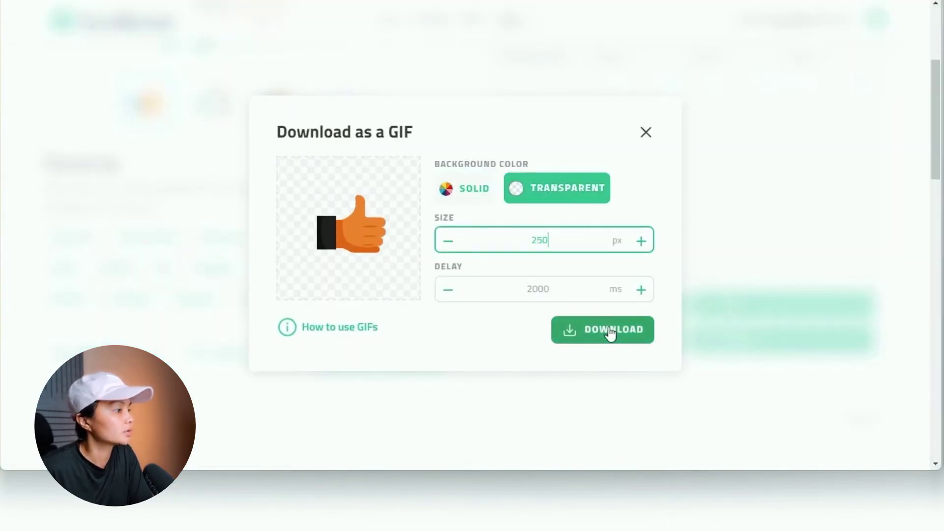
{"action": "left_click", "coordinate": [610, 334]}
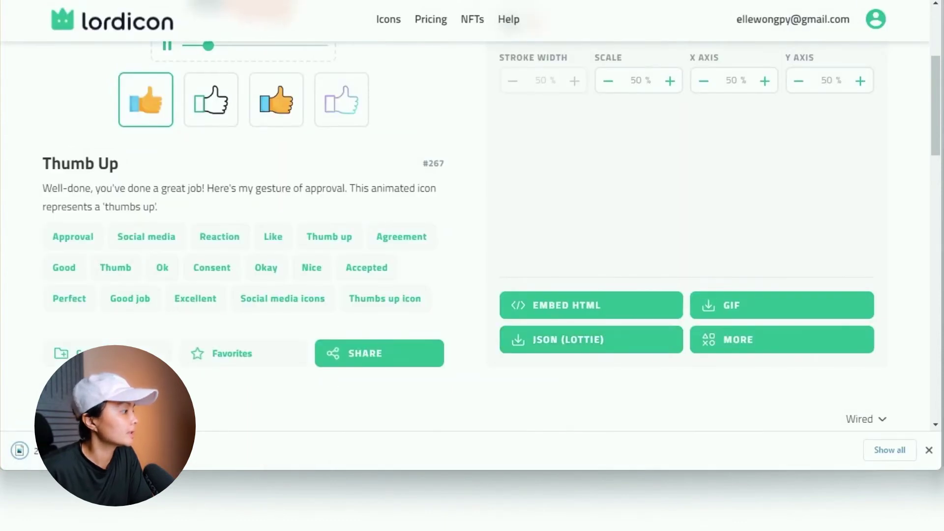
{"action": "key", "text": "ctrl+Tab"}
- Upload the thumbs-up GIF and swap it in for the Demo Image under GIF Embed
{"action": "left_click", "coordinate": [668, 213]}
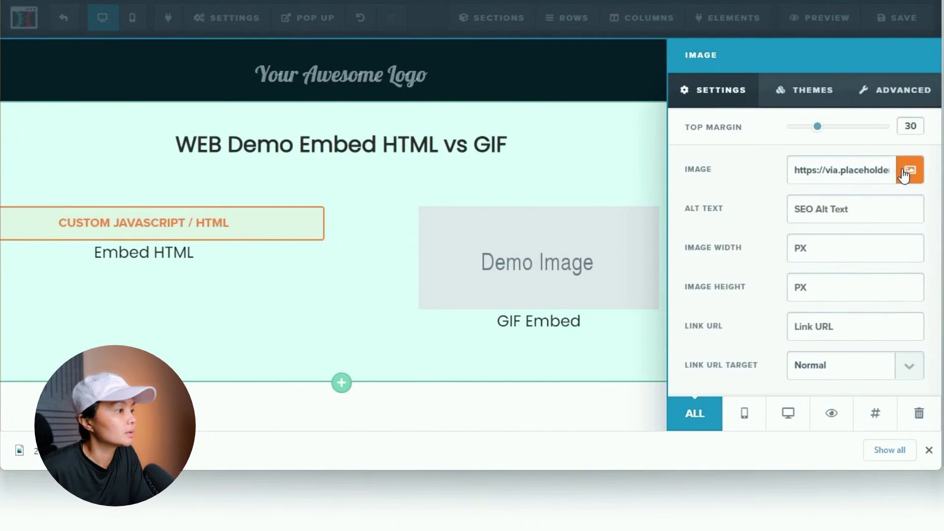
{"action": "left_click", "coordinate": [904, 176]}
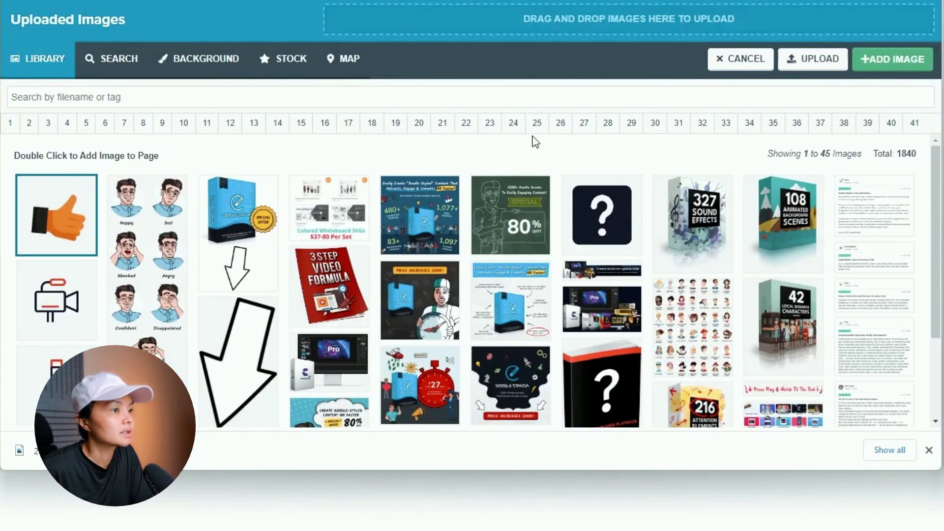
{"action": "left_click", "coordinate": [382, 34]}
{"action": "double_click", "coordinate": [295, 71]}
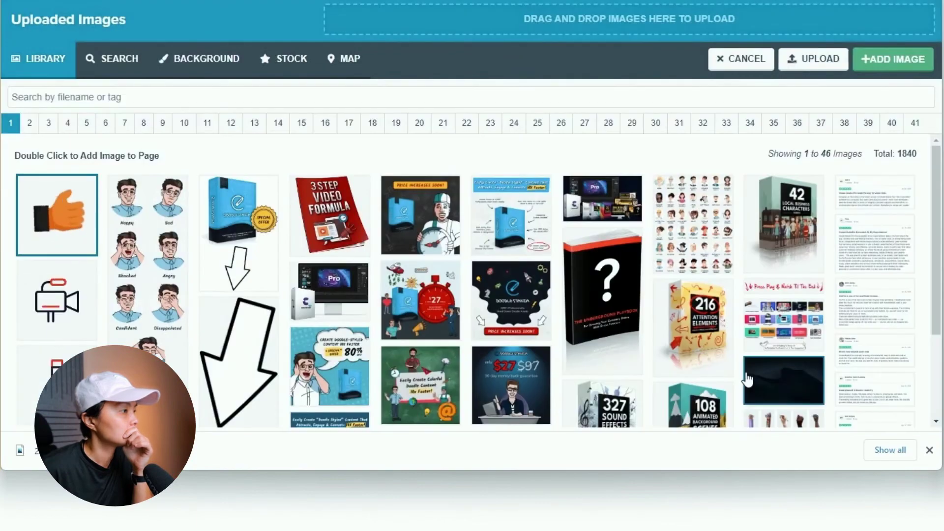
{"action": "double_click", "coordinate": [79, 231]}
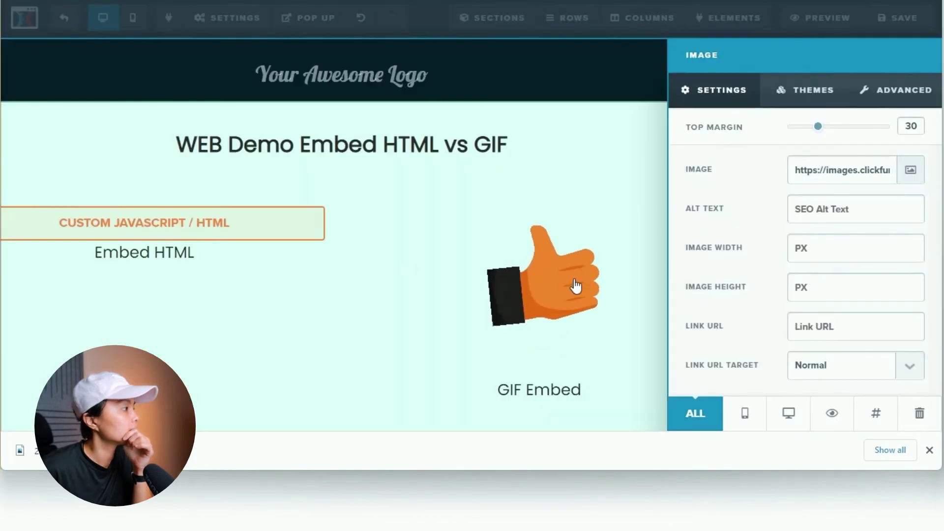
{"action": "left_click", "coordinate": [590, 266]}
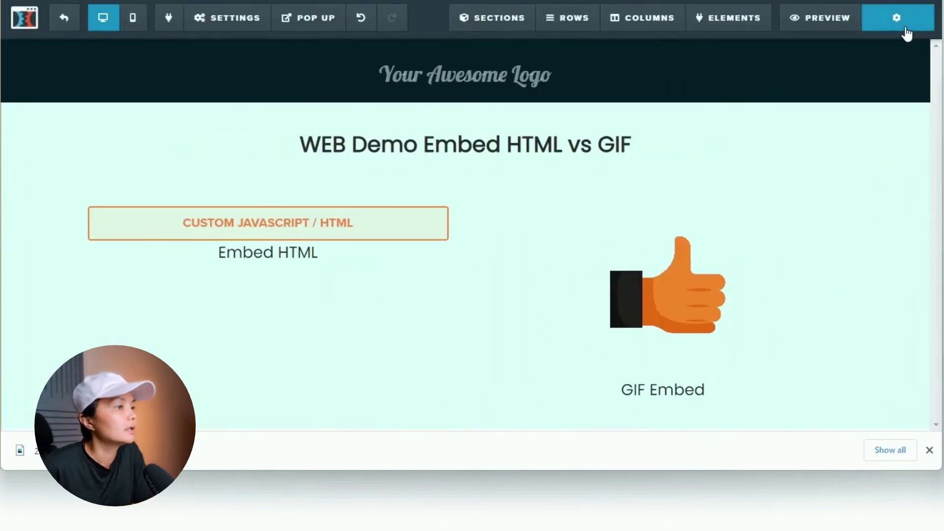
- Preview the page with both animated thumbs-up icons, then download the icon as JSON (Lottie)
{"action": "left_click", "coordinate": [829, 30]}
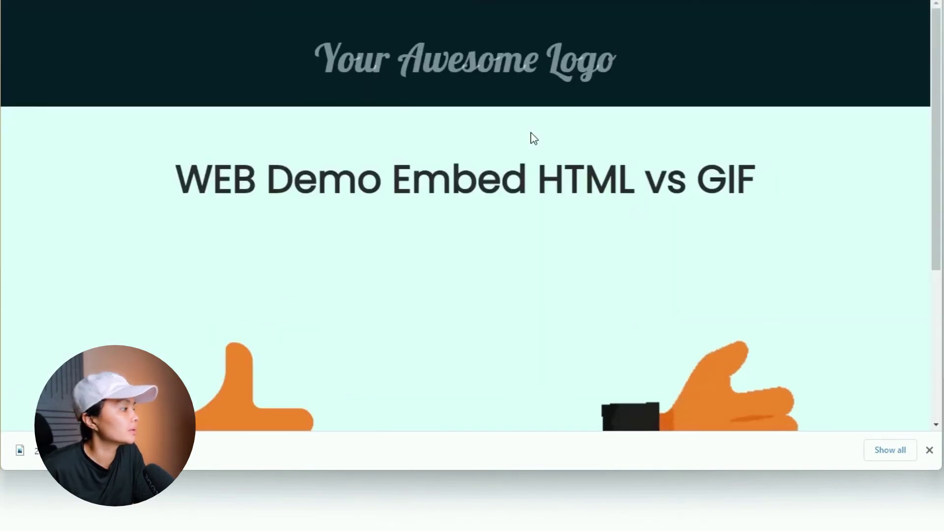
{"action": "scroll", "coordinate": [552, 196], "scroll_direction": "down", "scroll_amount": 1}
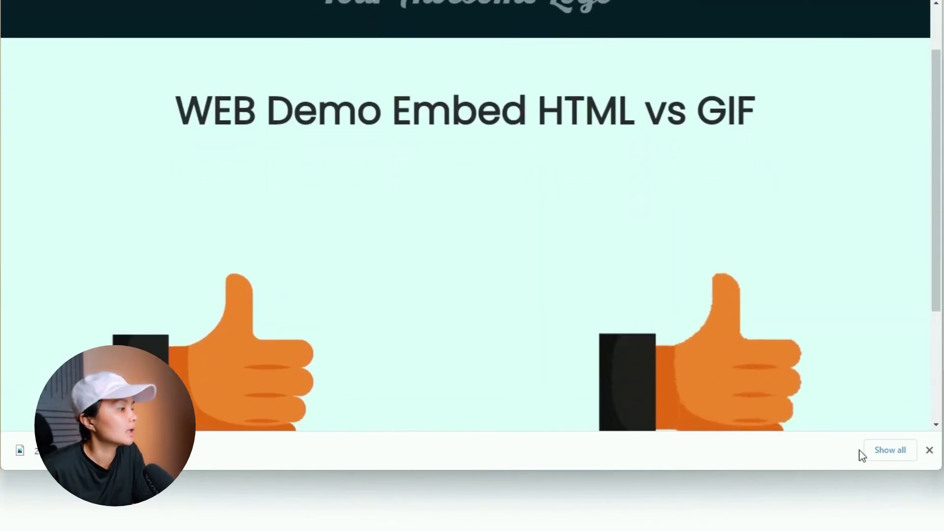
{"action": "left_click", "coordinate": [930, 451]}
{"action": "scroll", "coordinate": [526, 305], "scroll_direction": "down", "scroll_amount": 2}
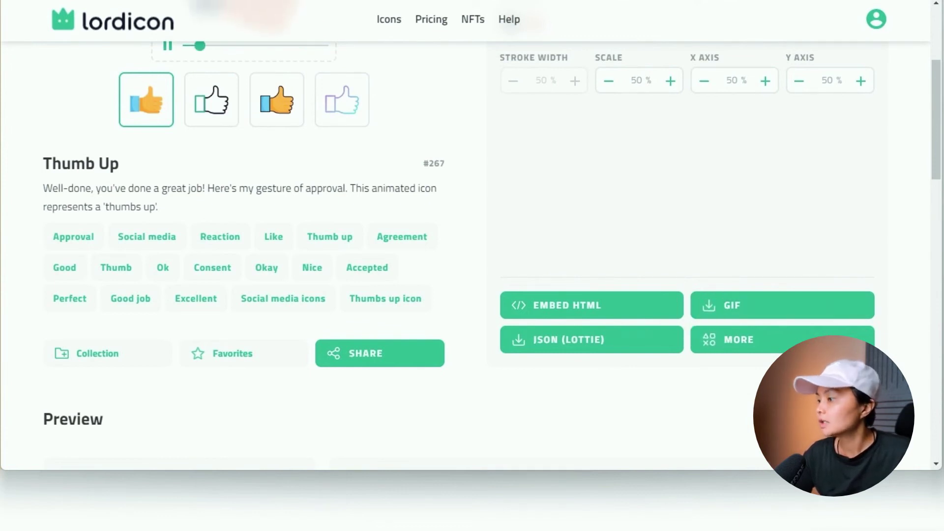
{"action": "left_click", "coordinate": [552, 339]}
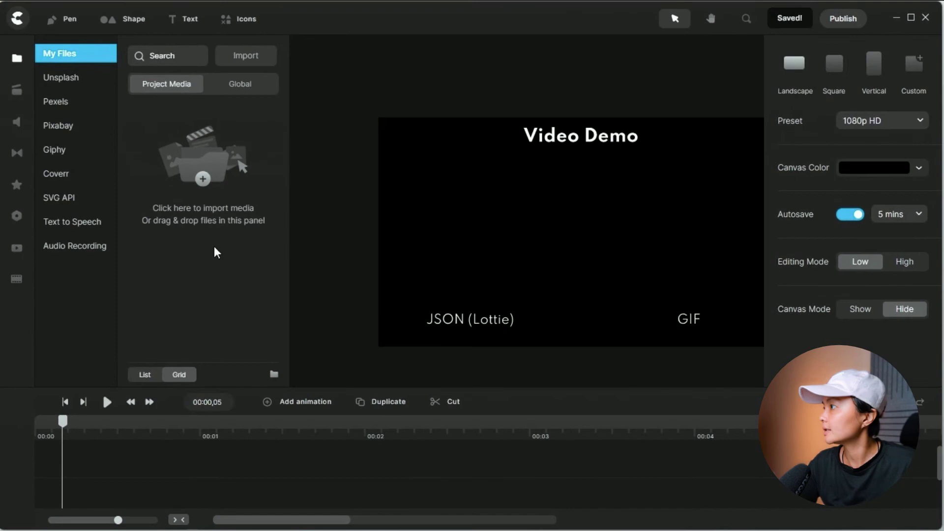
- Import the thumbs-up JSON and GIF files from Downloads into Create Studio Pro
{"action": "left_click", "coordinate": [260, 56]}
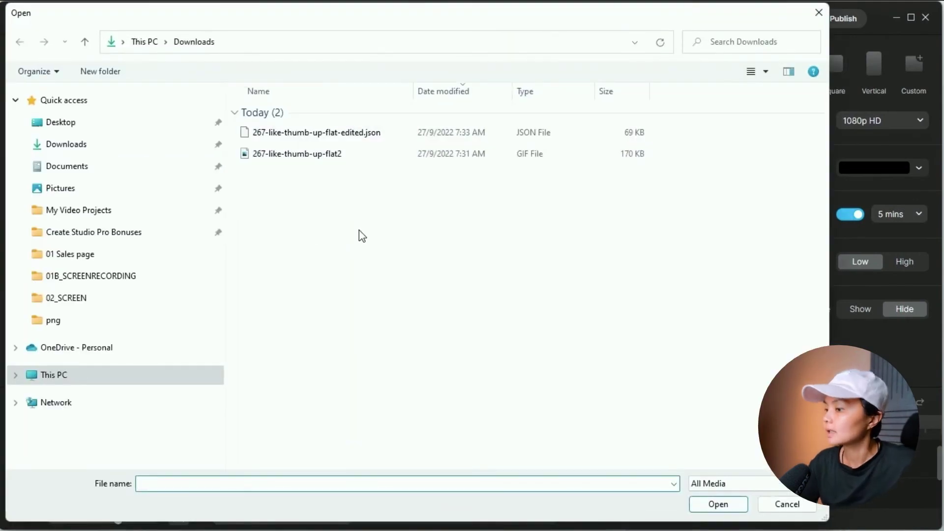
{"action": "left_click_drag", "start_coordinate": [362, 236], "coordinate": [325, 118]}
{"action": "left_click", "coordinate": [733, 502]}
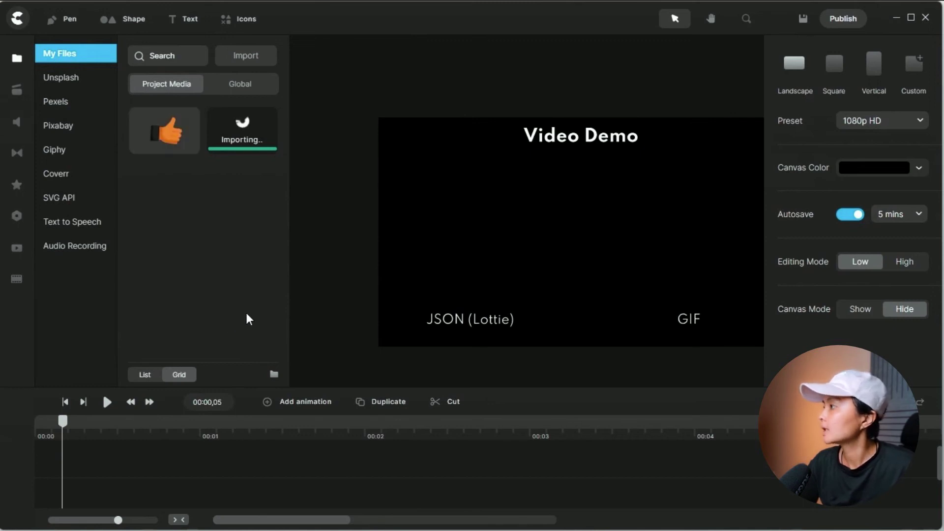
- Place and size the Lottie and GIF thumbs-ups above their JSON (Lottie) and GIF labels
{"action": "left_click_drag", "start_coordinate": [242, 130], "coordinate": [491, 219]}
{"action": "left_click_drag", "start_coordinate": [374, 57], "coordinate": [481, 226]}
{"action": "left_click_drag", "start_coordinate": [165, 130], "coordinate": [605, 208]}
{"action": "left_click", "coordinate": [668, 76]}
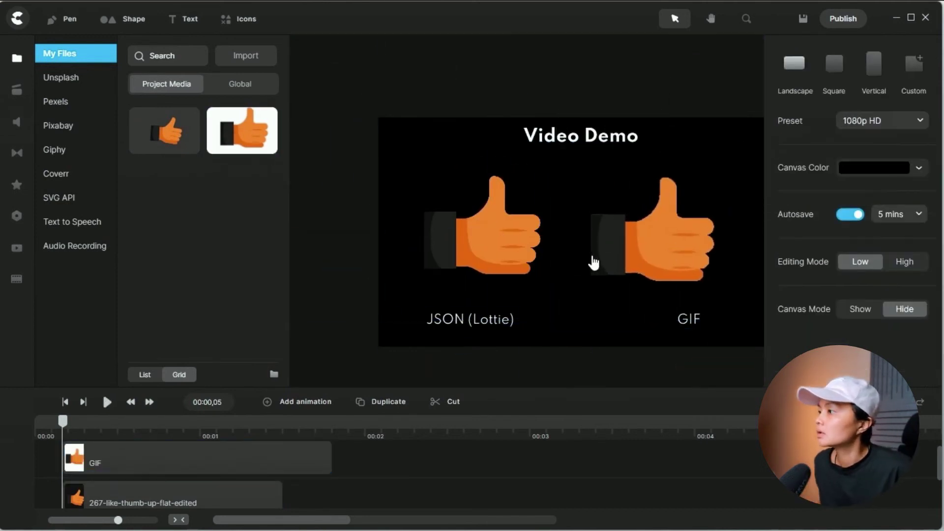
- Select the GIF clip and scrub the timeline to check later animation frames
{"action": "scroll", "coordinate": [565, 288], "scroll_direction": "up", "scroll_amount": 5}
{"action": "key", "text": "h"}
{"action": "key", "text": "v"}
{"action": "left_click", "coordinate": [591, 250]}
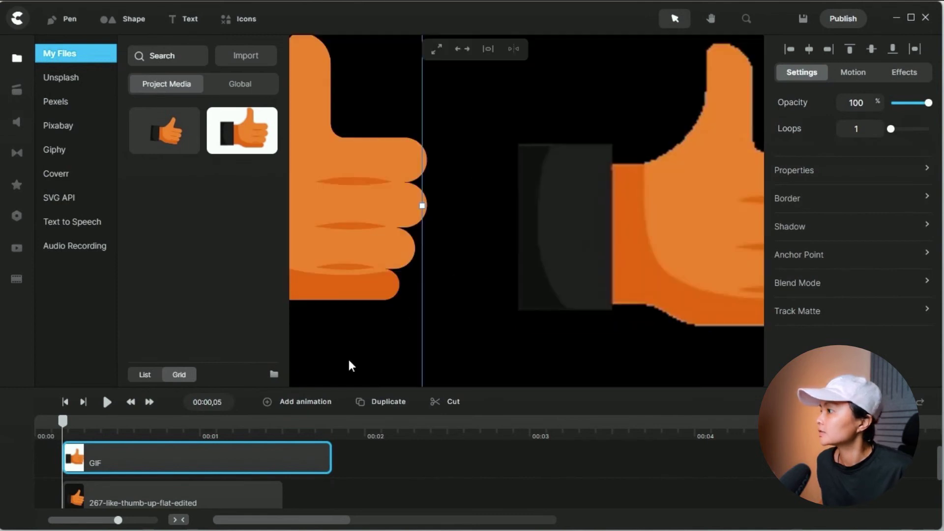
{"action": "left_click_drag", "start_coordinate": [77, 417], "coordinate": [112, 421]}
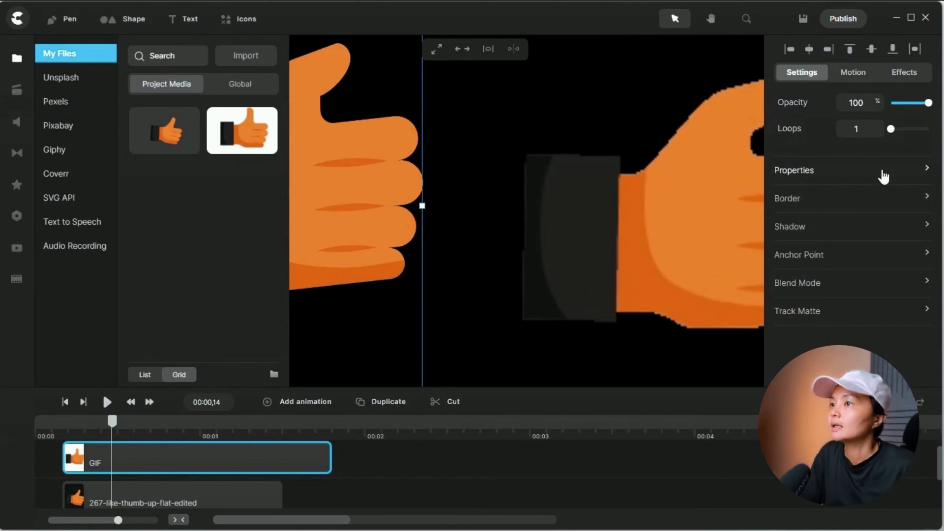
- Return to Lordicon and open Download Options for the Thumb Up icon via MORE
{"action": "left_click", "coordinate": [895, 14]}
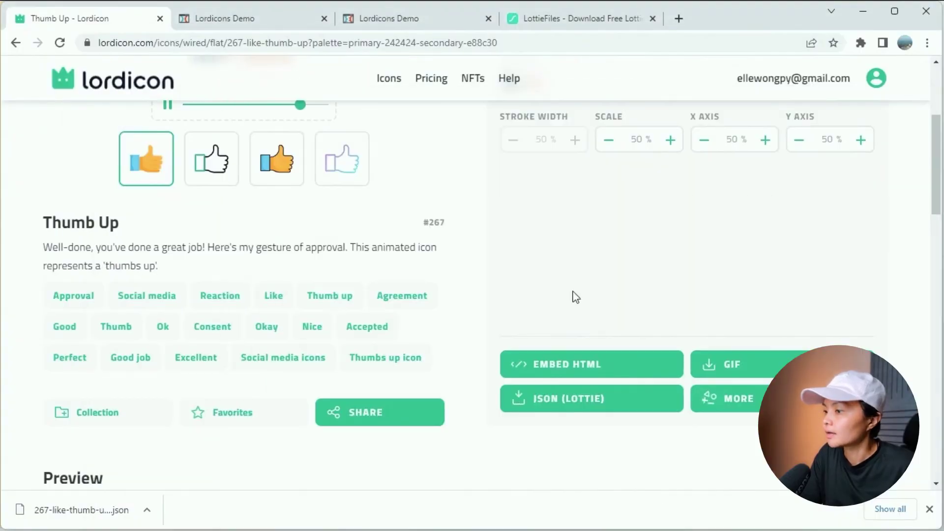
{"action": "left_click", "coordinate": [787, 399]}
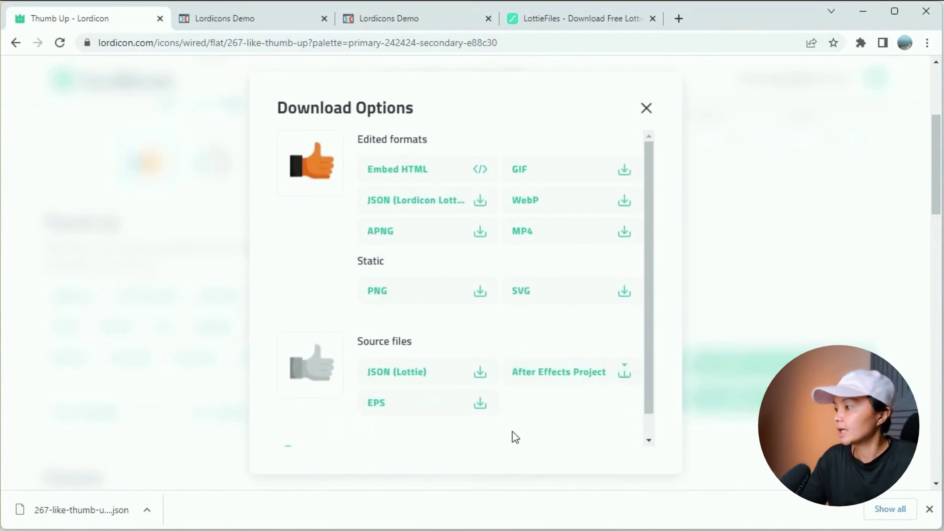